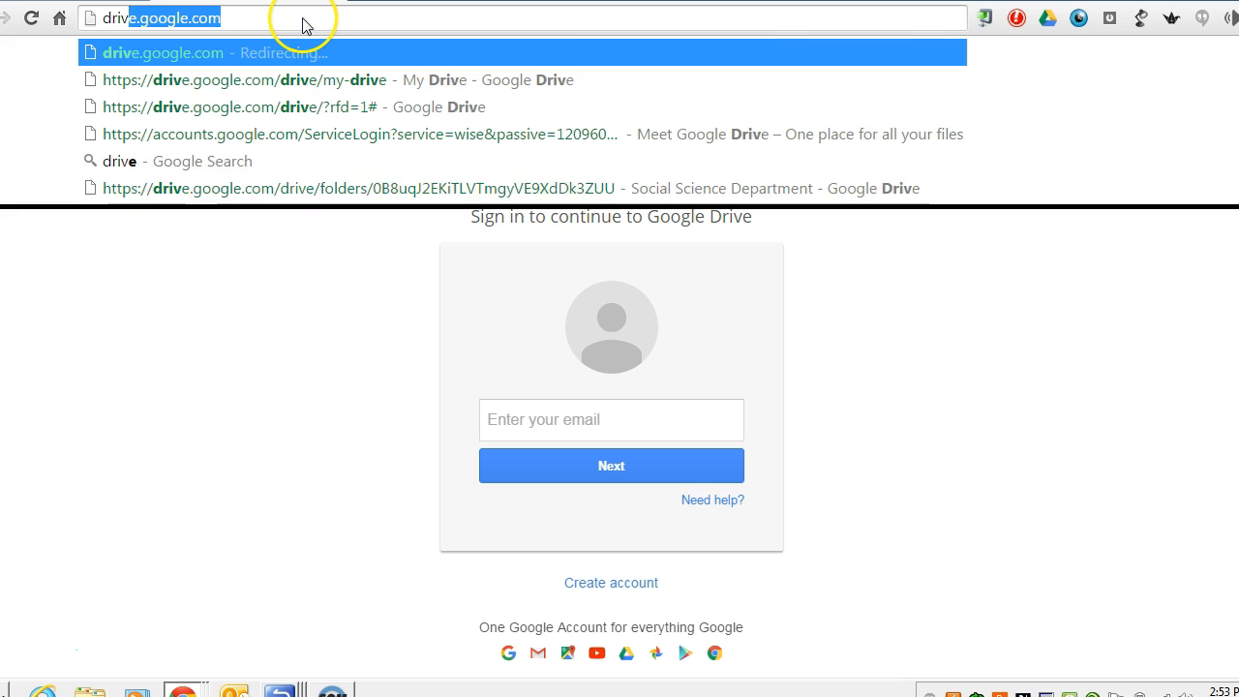
# Go to drive.google.com and submit the school account e-mail on the Google sign-in page.
pyautogui.press('Return')
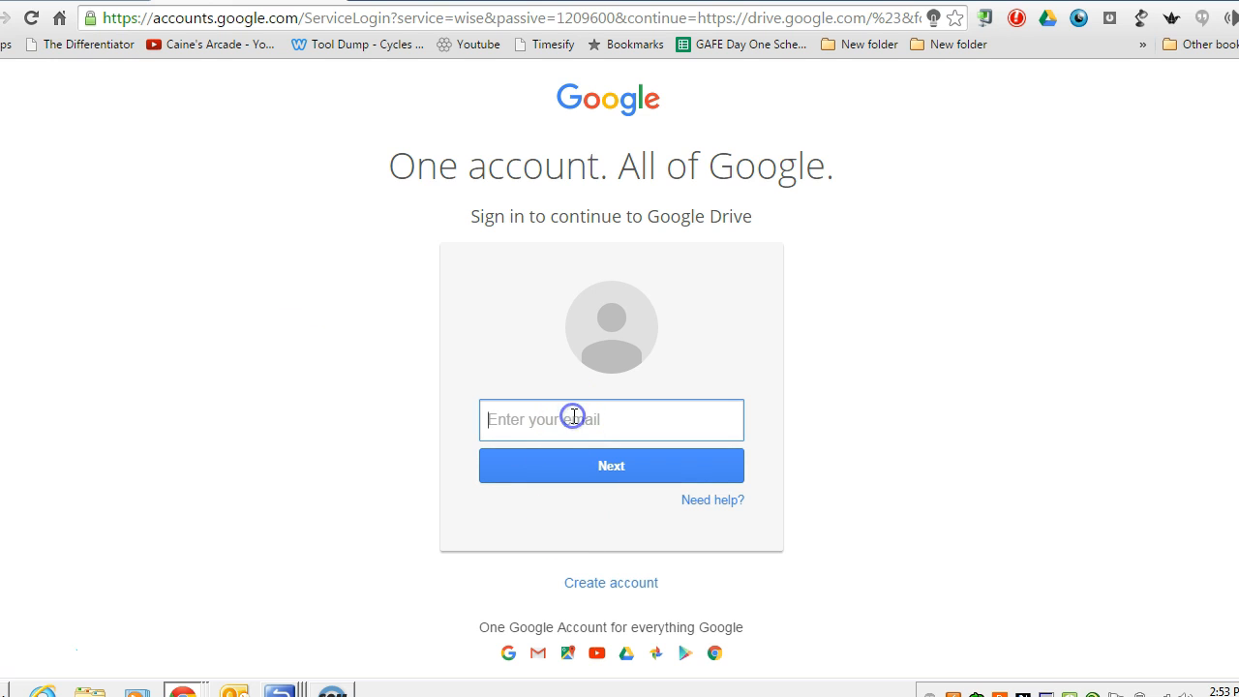
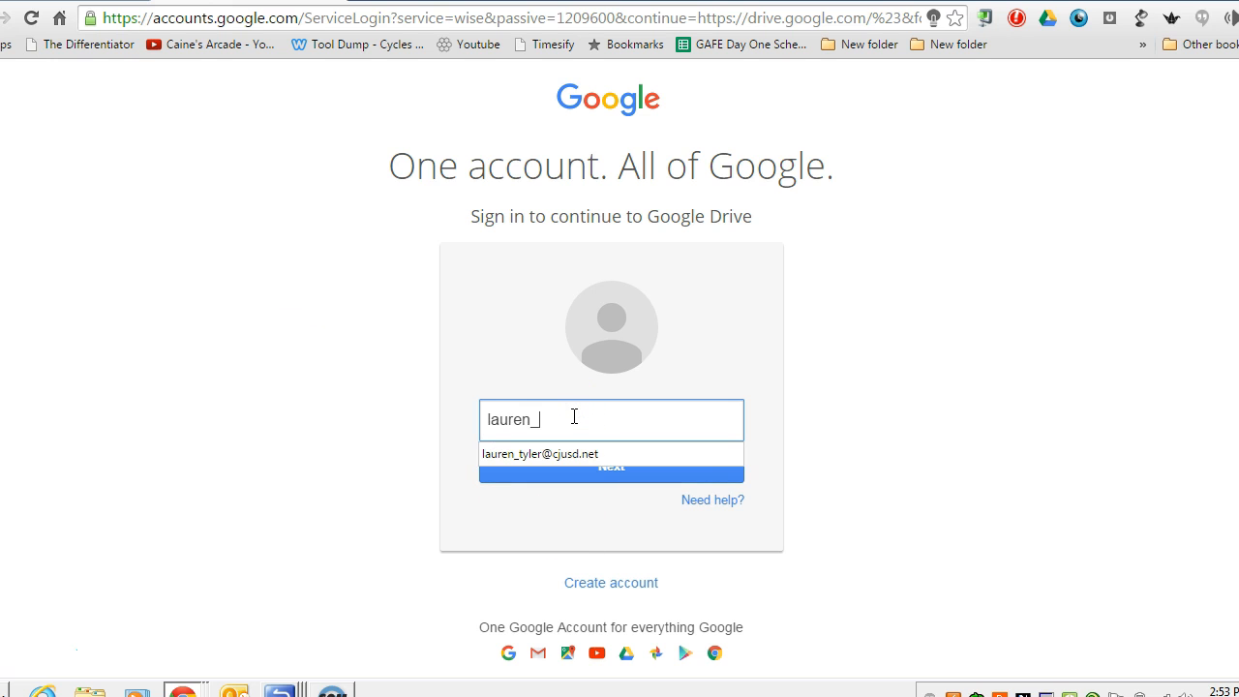
pyautogui.press('Return')
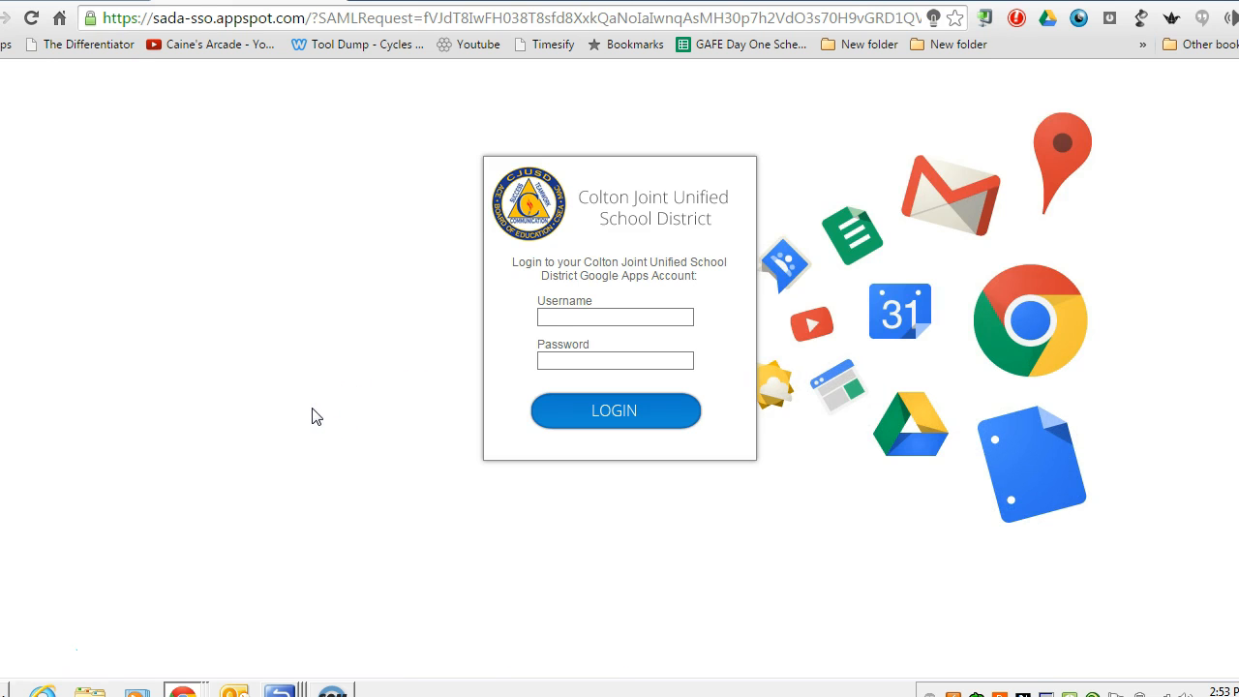
# Enter the district username on the Colton JUSD SSO login and move on to the password field.
pyautogui.click(570, 320)
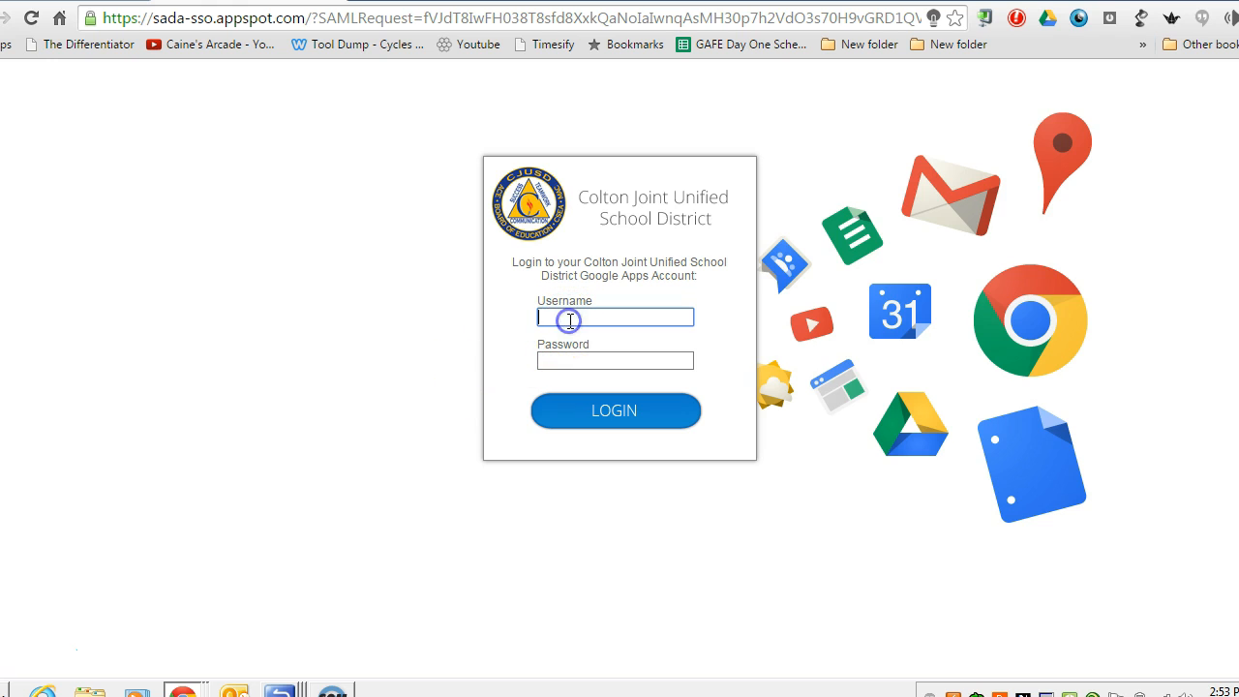
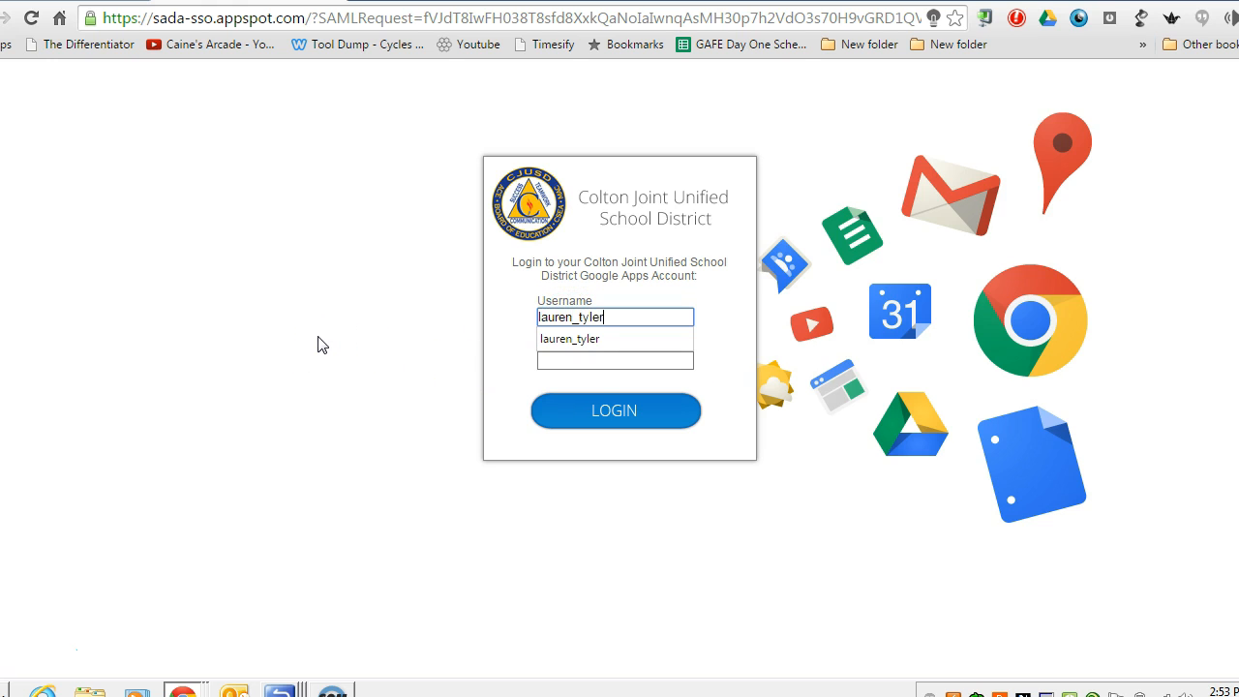
pyautogui.press('Tab')
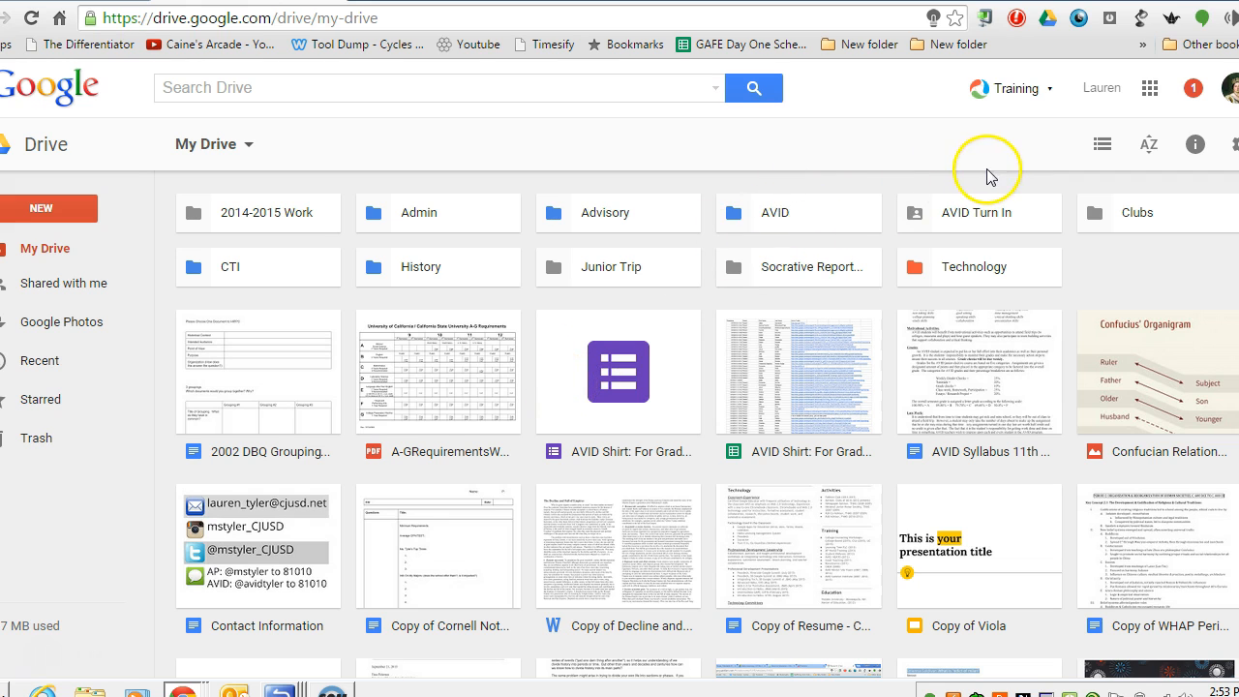
# Launch Haiku Learning from the expanded Google apps launcher in Drive.
pyautogui.click(1150, 89)
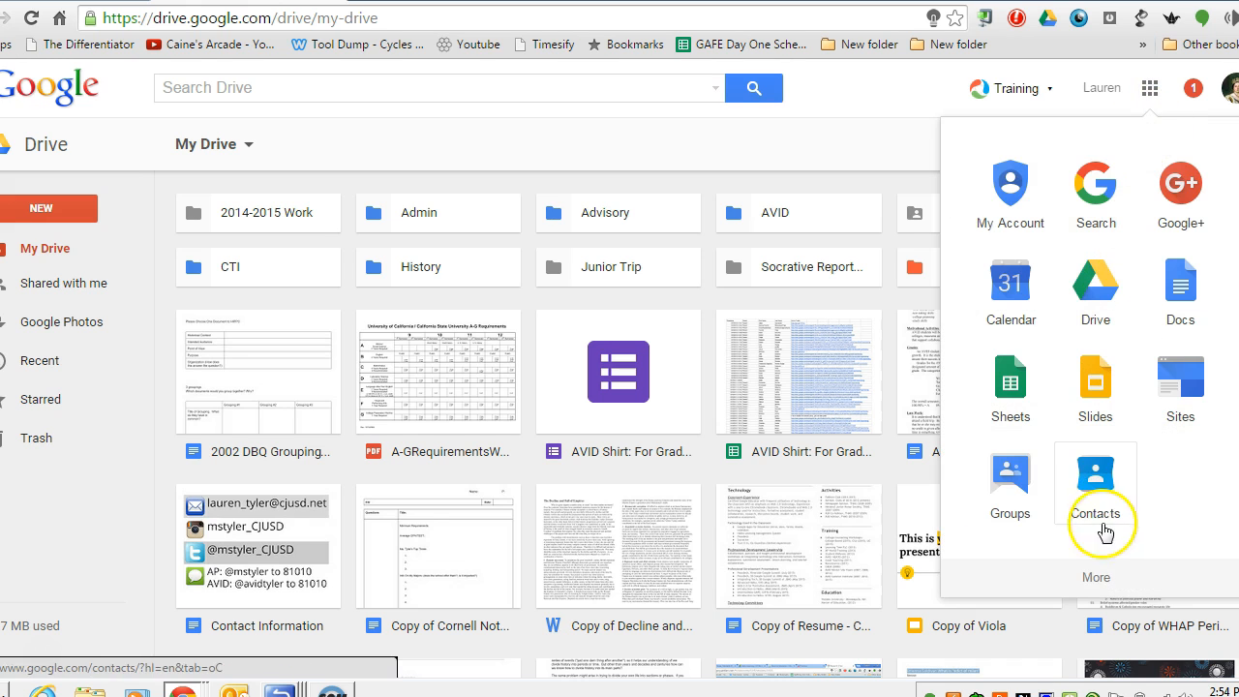
pyautogui.click(1097, 579)
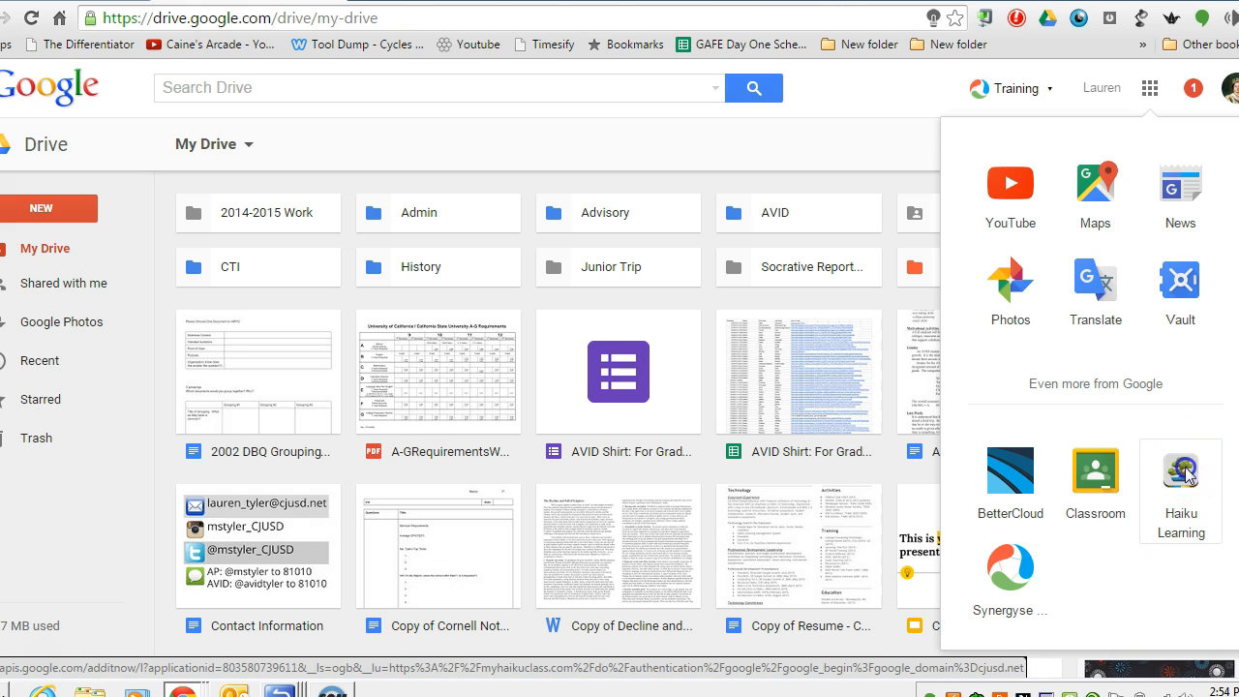
pyautogui.click(1187, 474)
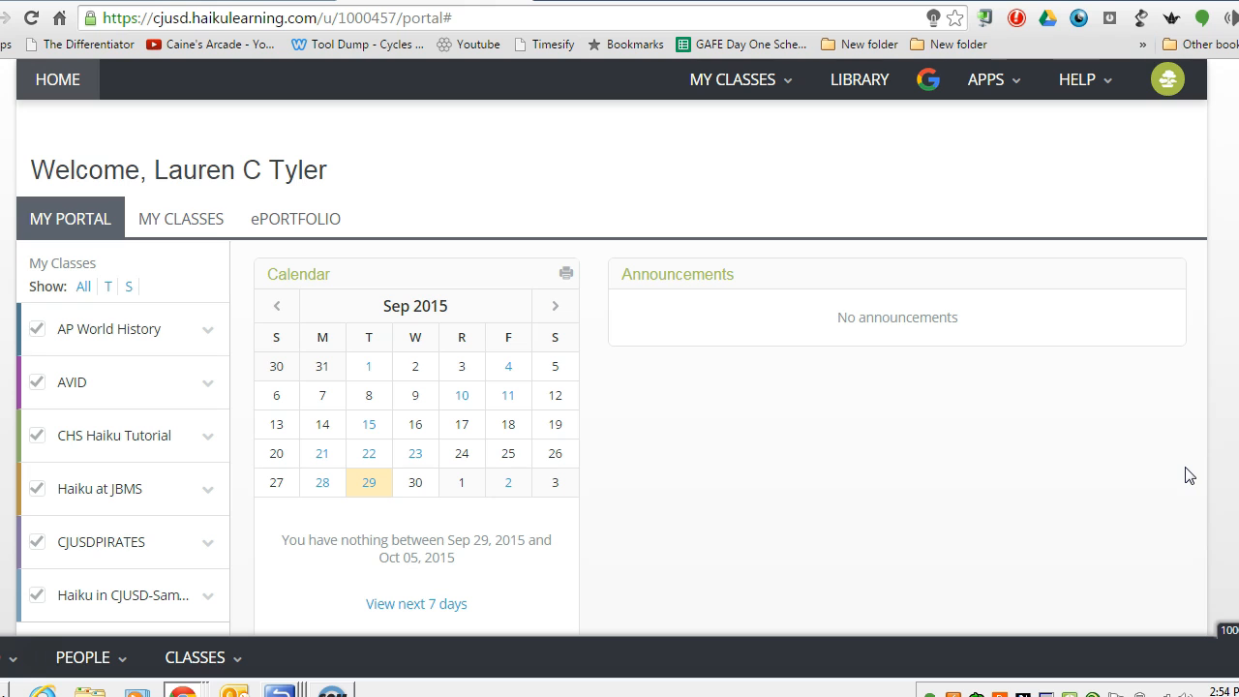
# Show the inactive 2016 classes under My Classes.
pyautogui.click(189, 227)
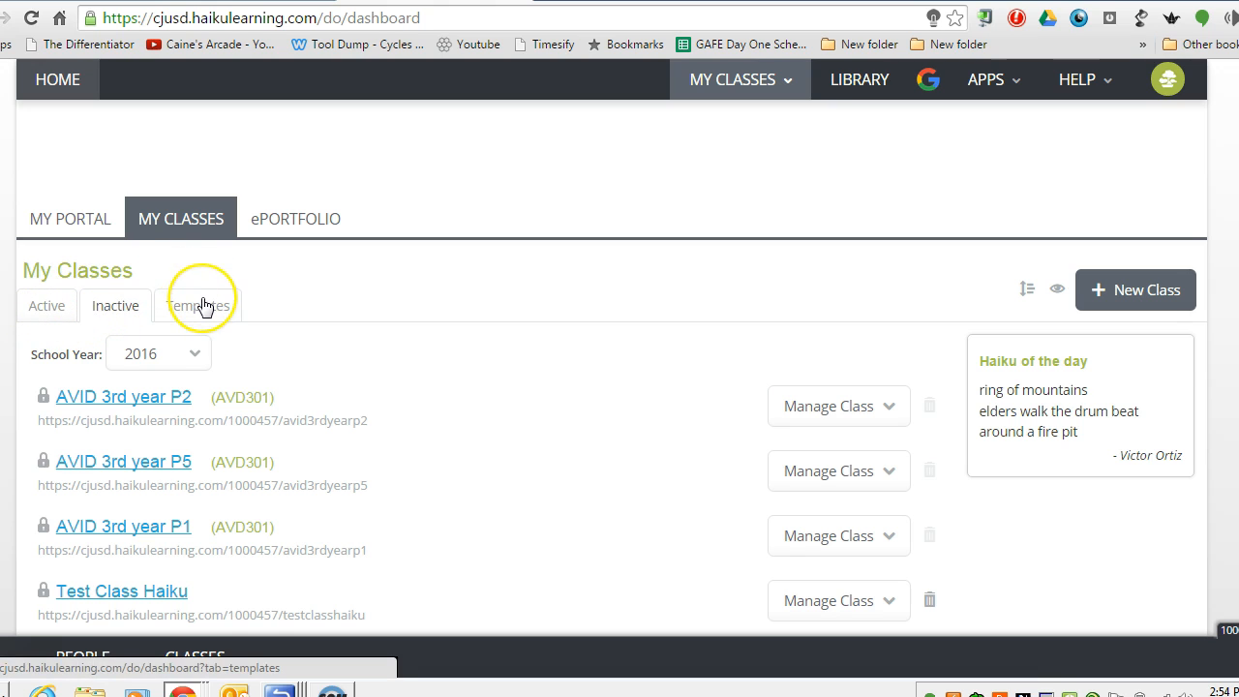
pyautogui.click(114, 307)
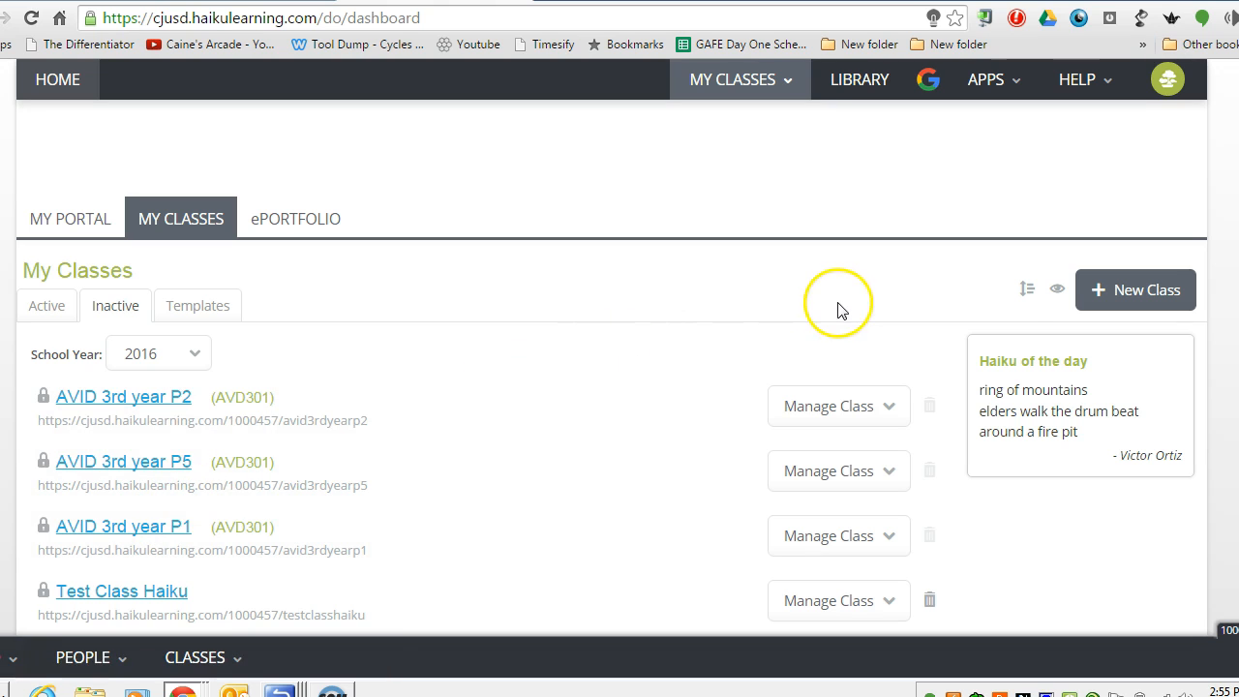
# Create a new class named Haiku Test, review its optional features, and continue to scheduling.
pyautogui.click(1128, 300)
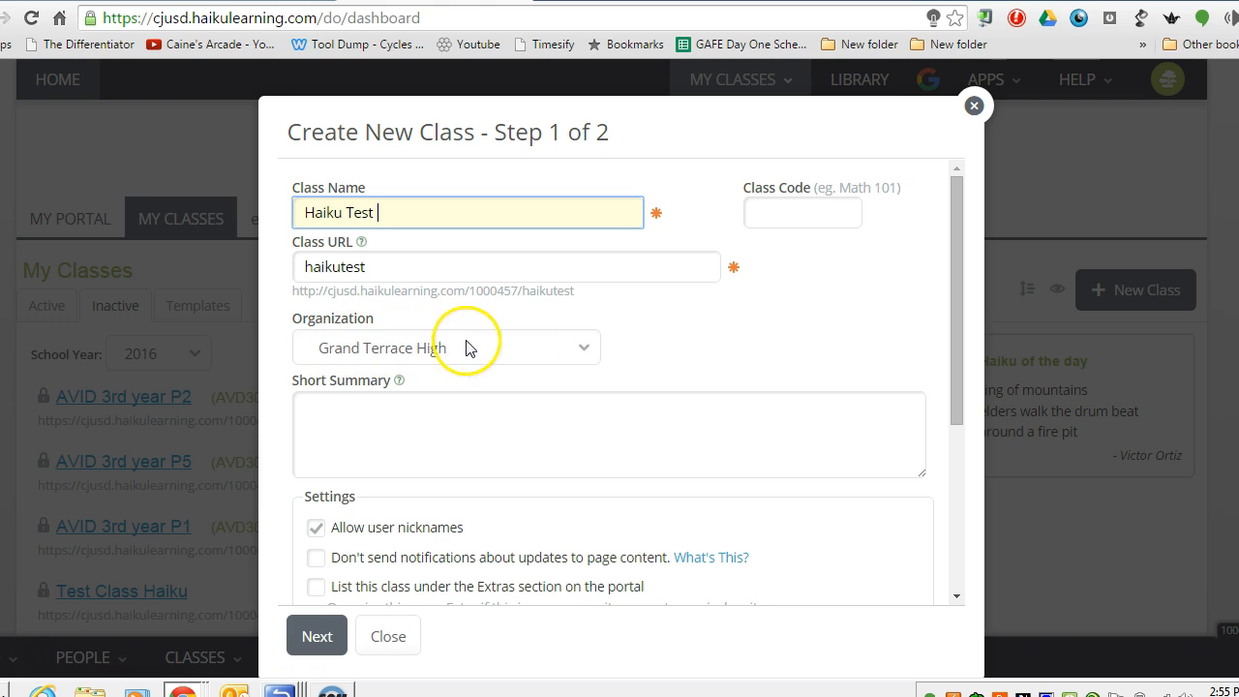
pyautogui.moveTo(953, 288); pyautogui.dragTo(962, 456)
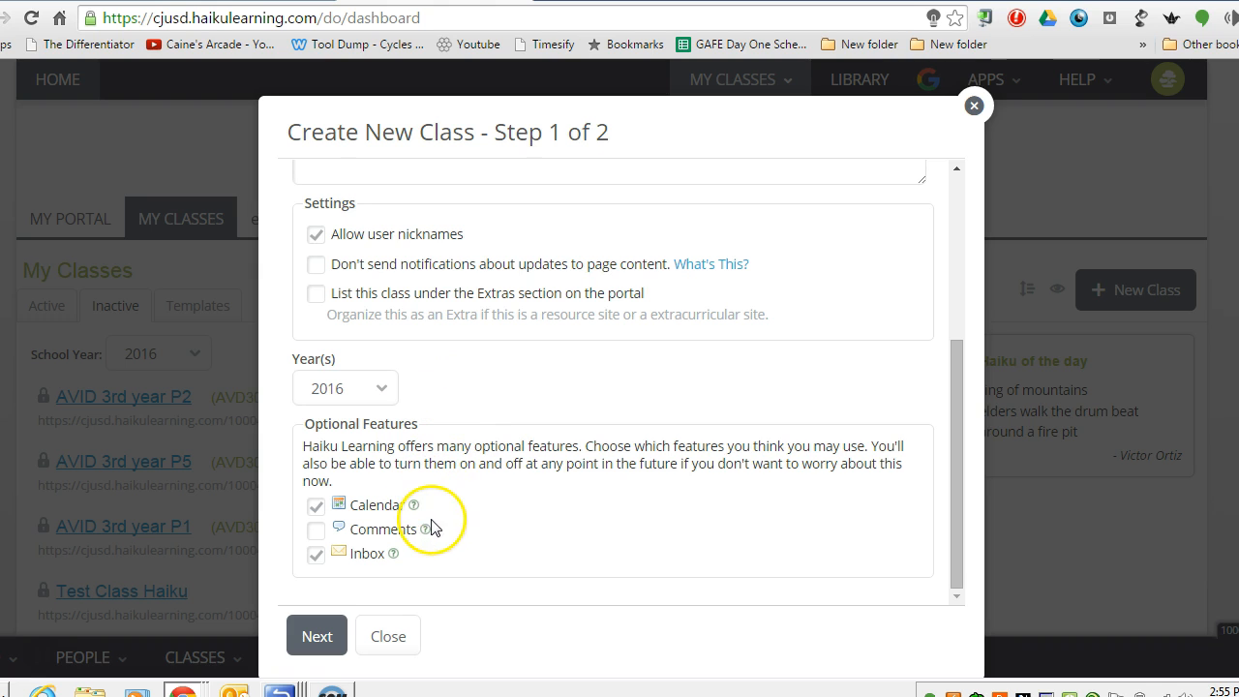
pyautogui.click(315, 641)
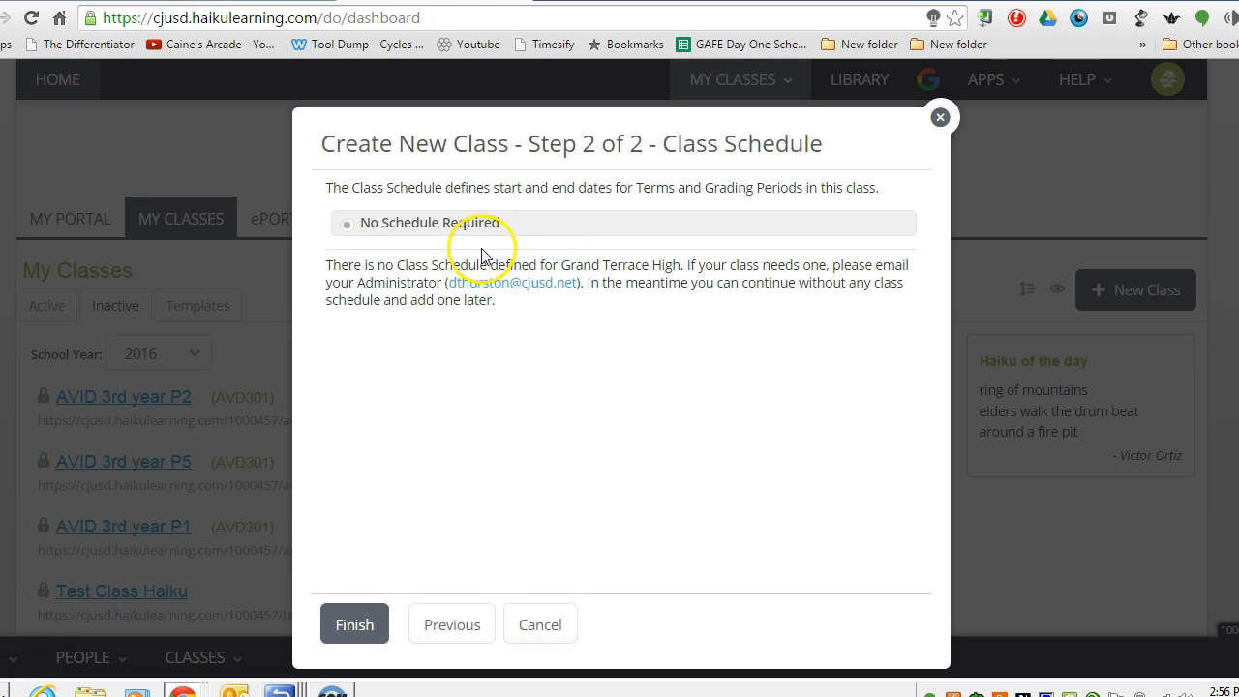
# Finish the Haiku Test class with no schedule and No Template.
pyautogui.click(353, 621)
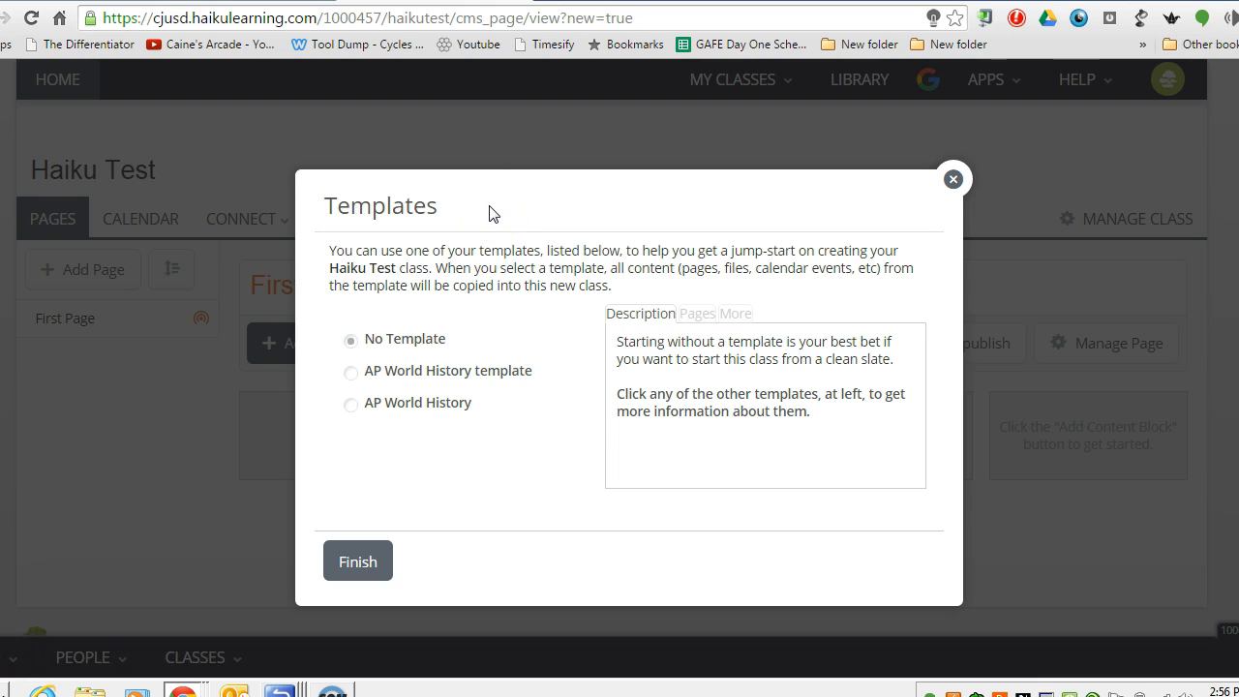
pyautogui.click(360, 573)
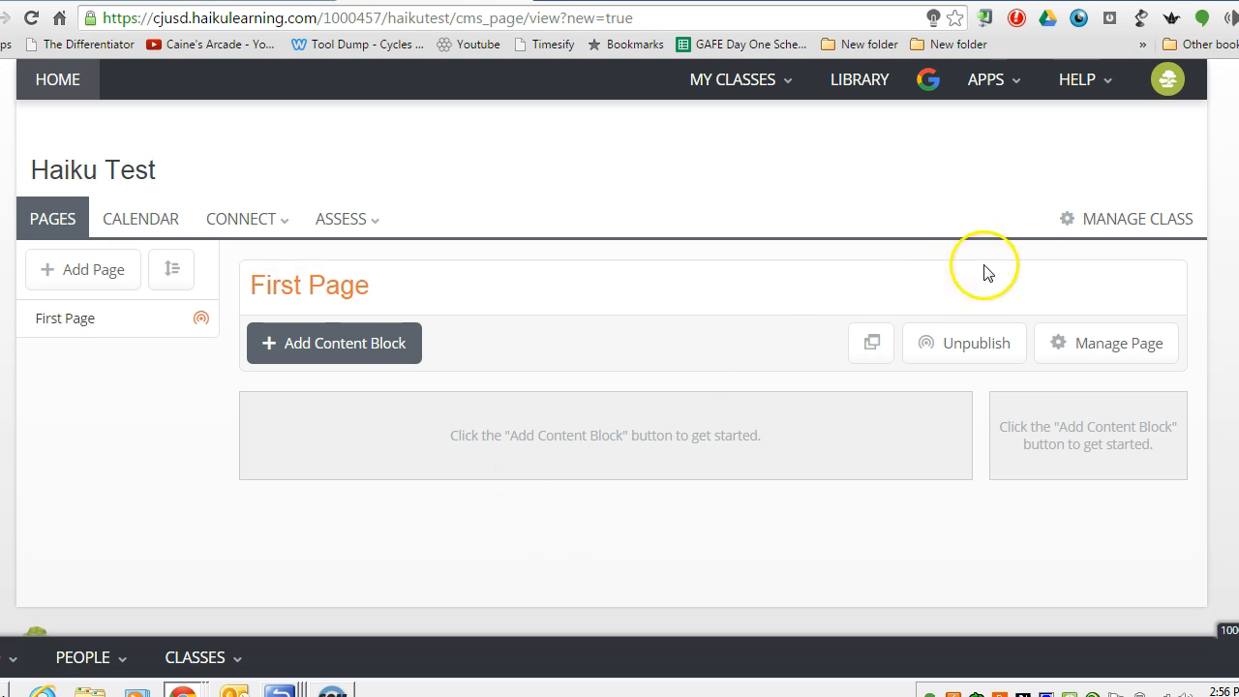
# Create sections A and B from the Haiku Test class roster.
pyautogui.click(1108, 232)
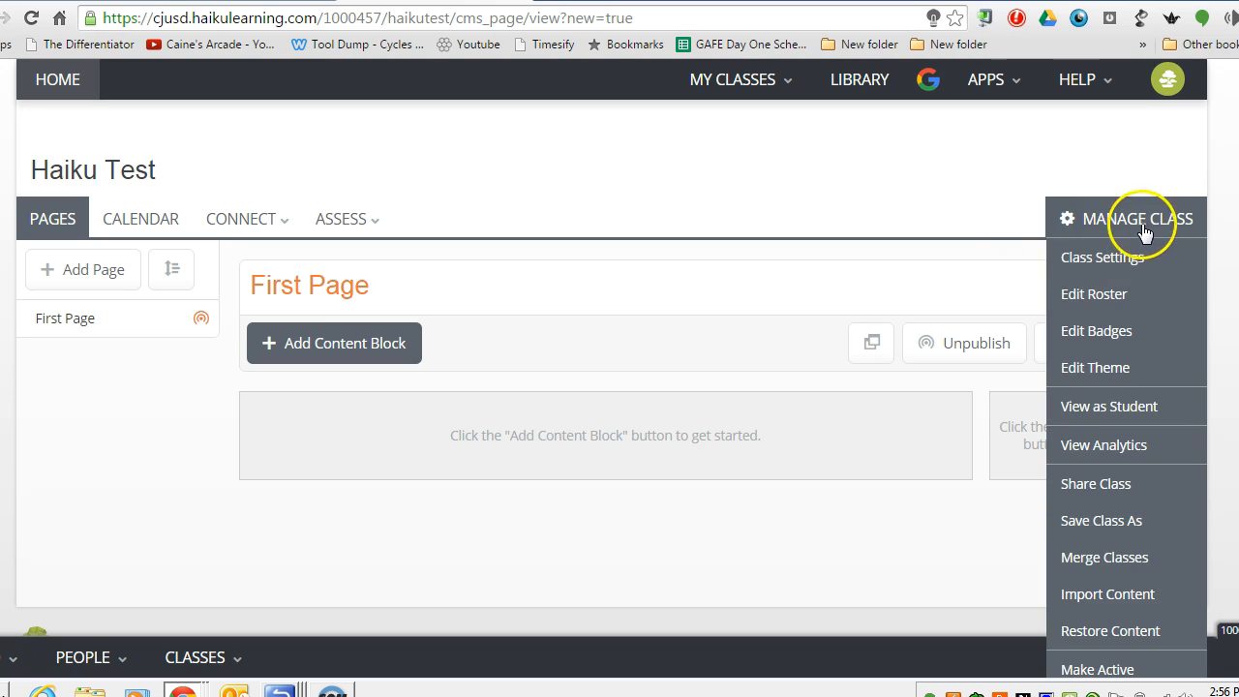
pyautogui.click(1095, 302)
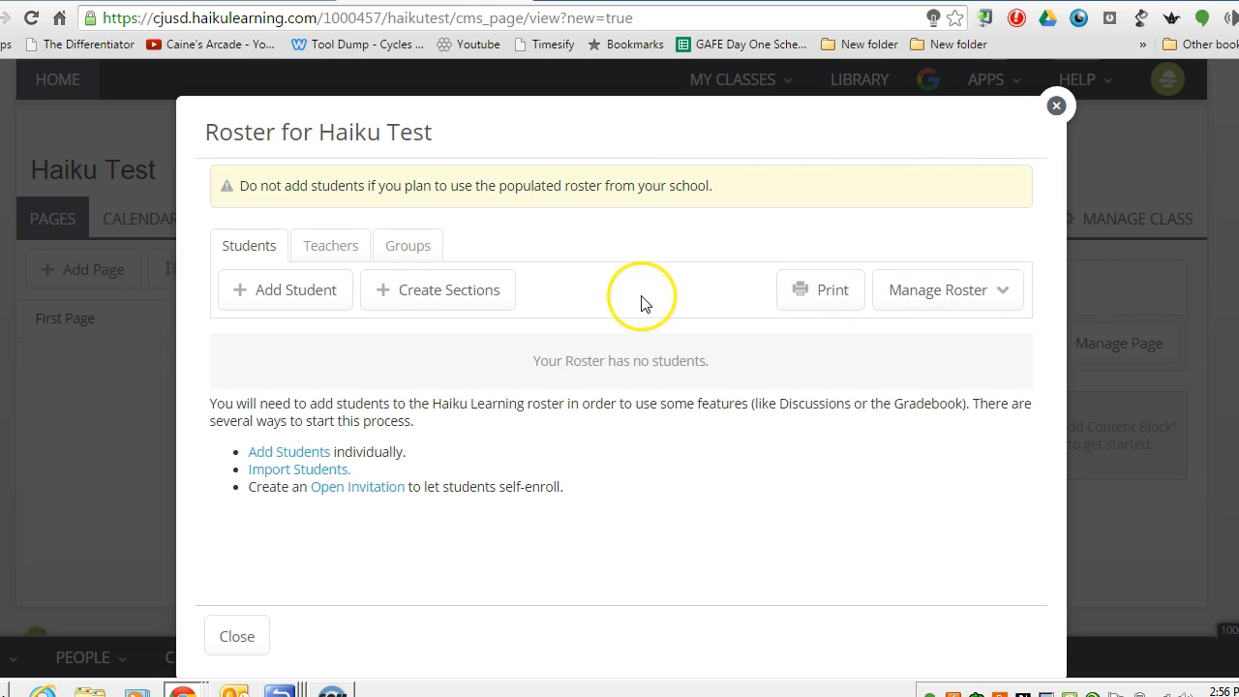
pyautogui.click(424, 301)
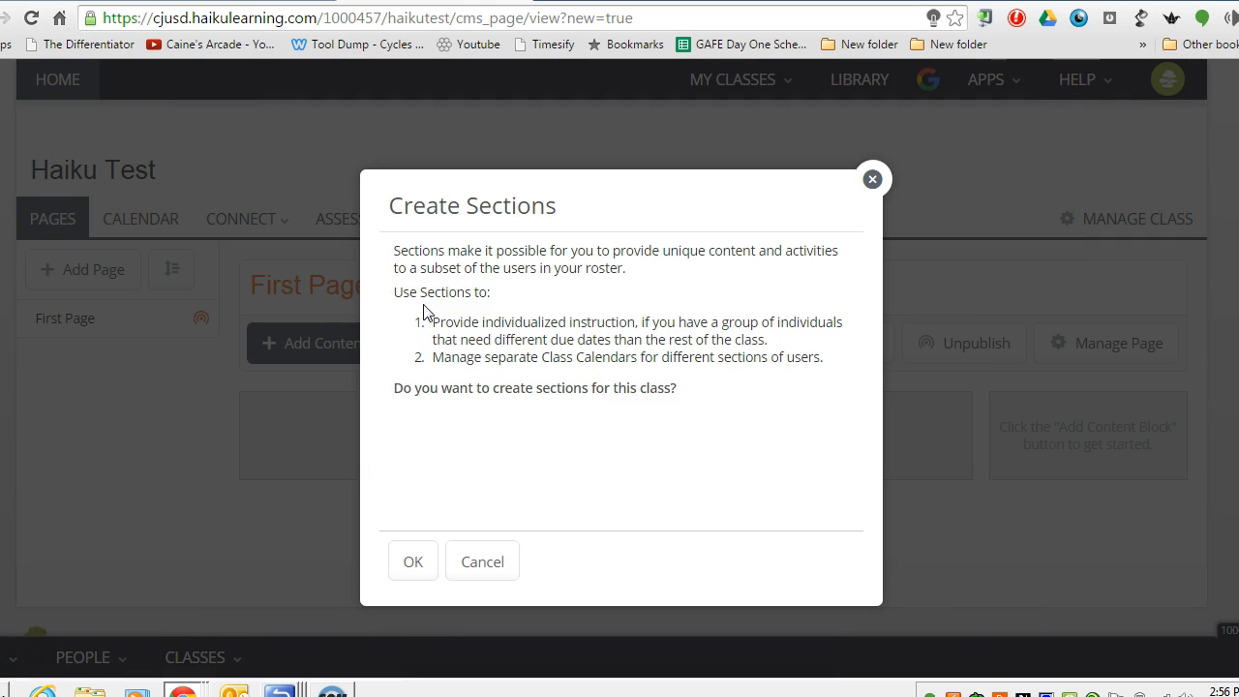
pyautogui.click(411, 563)
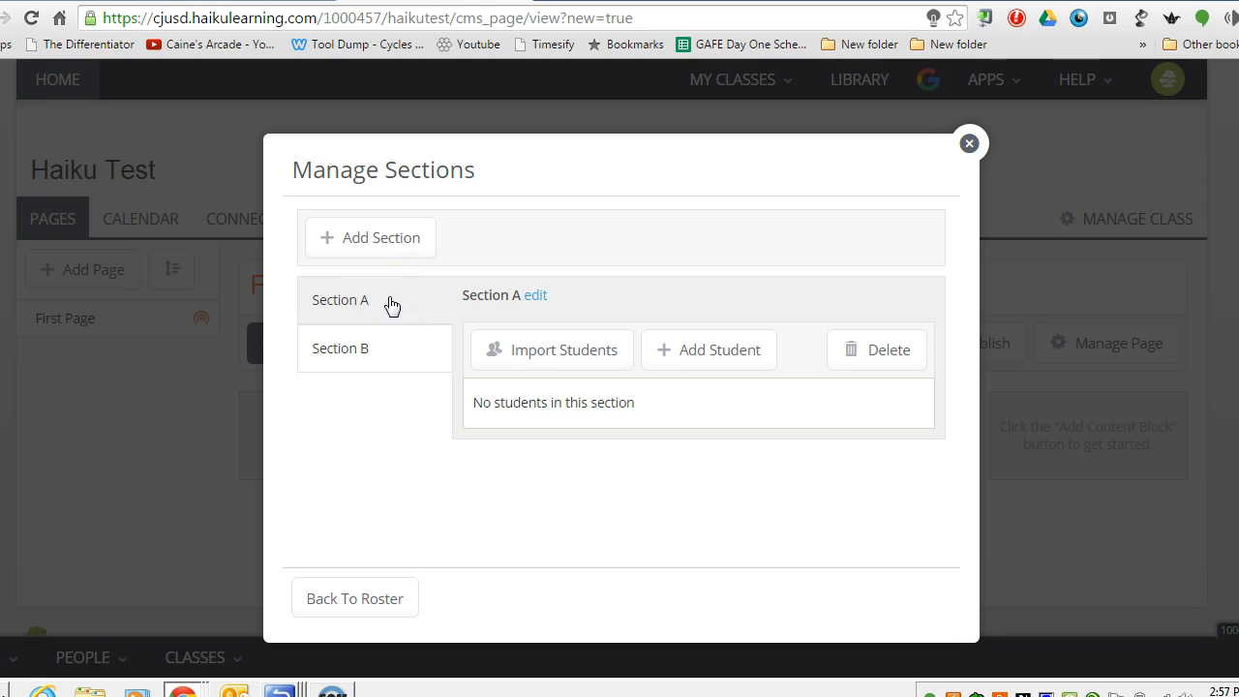
# Add a third section, Section C, alongside Sections A and B.
pyautogui.click(389, 363)
pyautogui.click(392, 312)
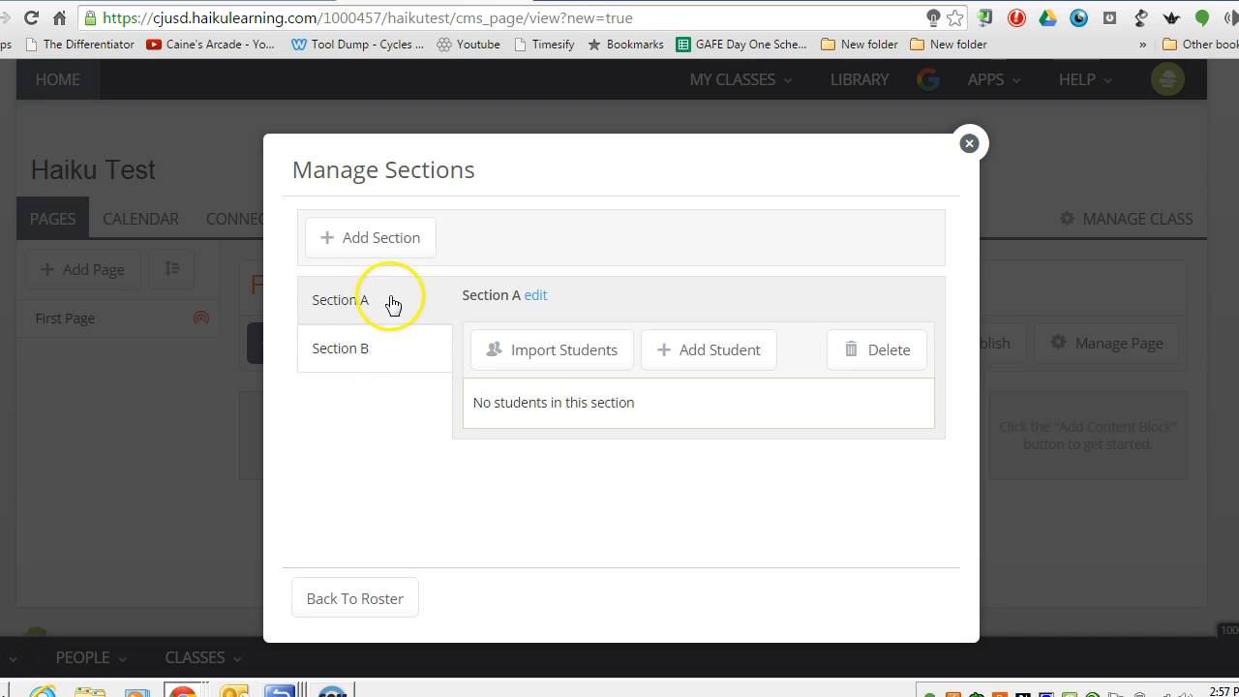
pyautogui.click(376, 242)
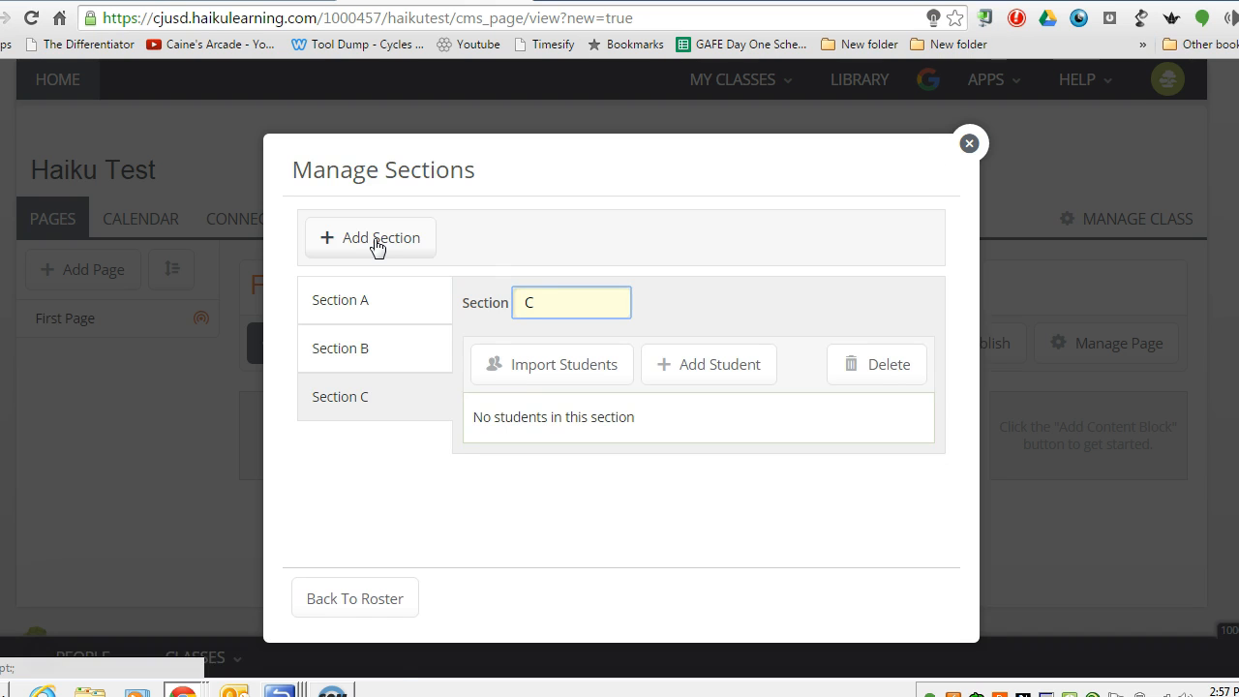
pyautogui.click(374, 395)
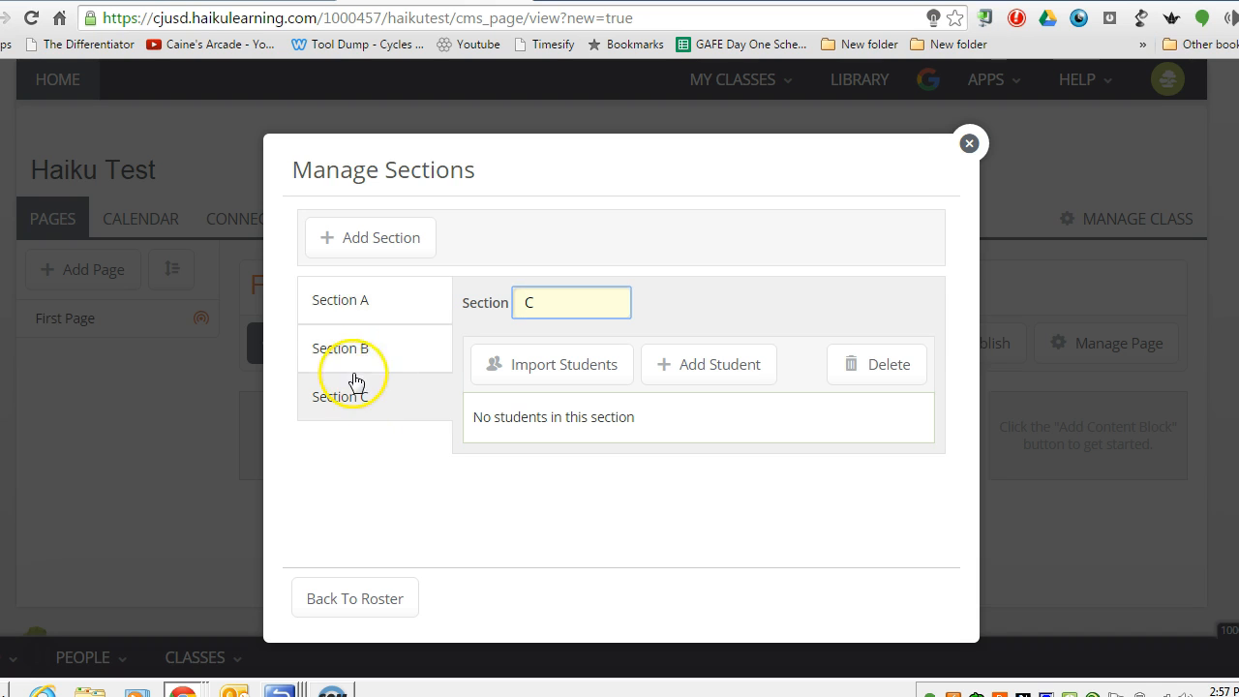
pyautogui.click(365, 312)
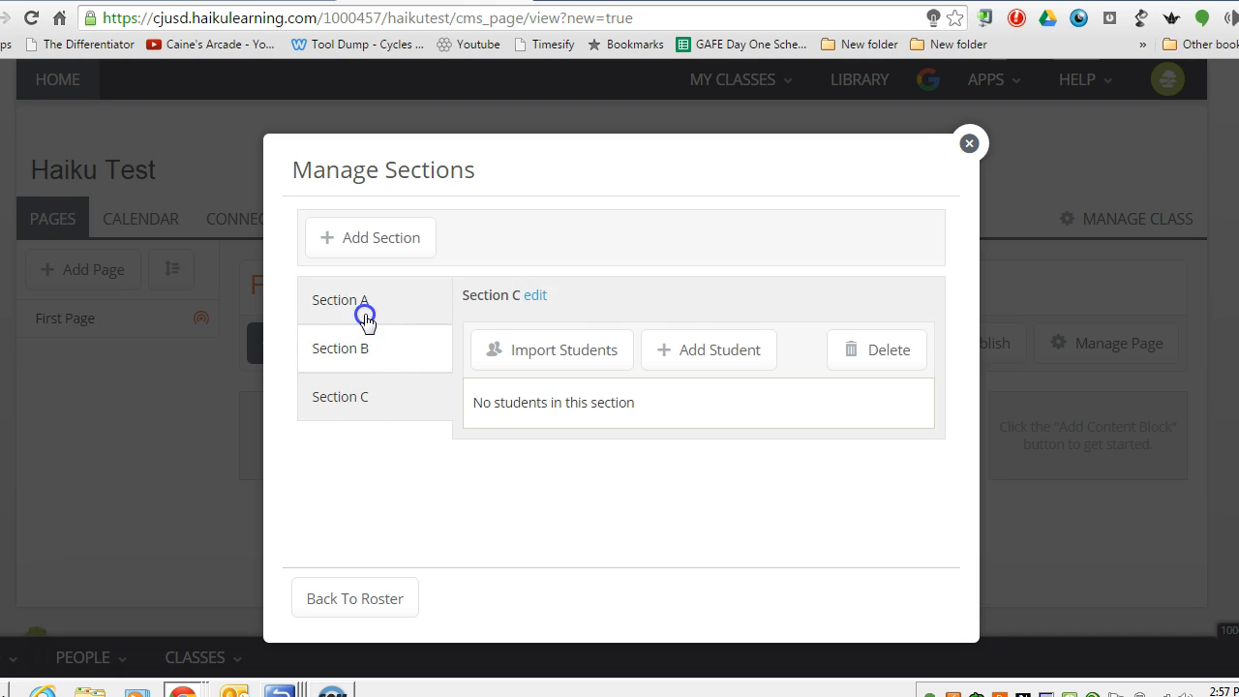
# Rename Section A to Period 1.
pyautogui.click(537, 296)
pyautogui.moveTo(541, 300); pyautogui.dragTo(498, 298)
pyautogui.write('Period `')
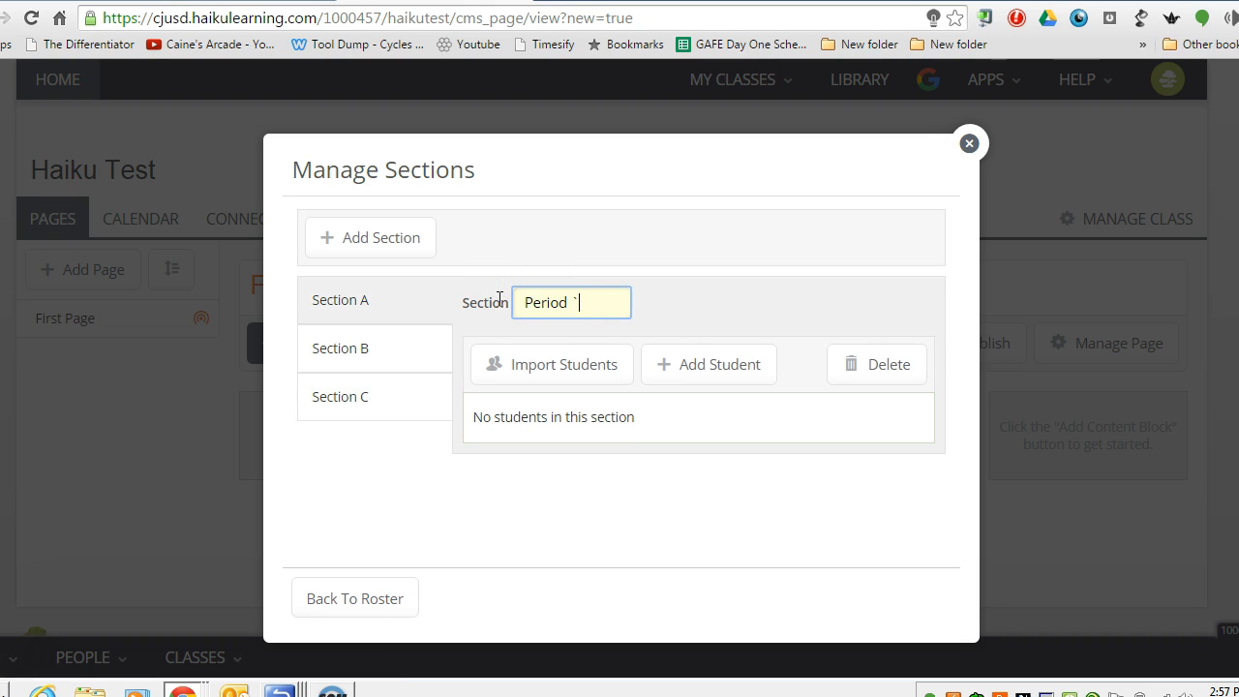
pyautogui.press('BackSpace')
pyautogui.write('1')
pyautogui.click(396, 351)
# Rename Section B to Period 2 and Section C to Period 3.
pyautogui.click(540, 296)
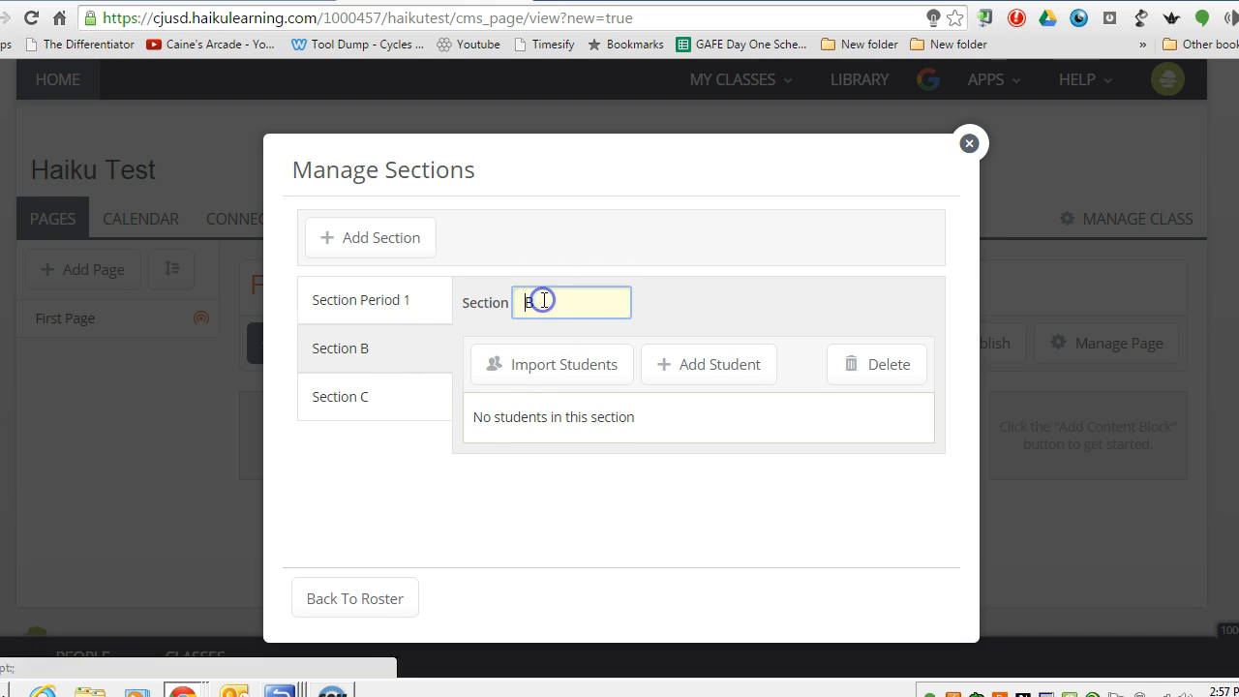
pyautogui.write('Period 2')
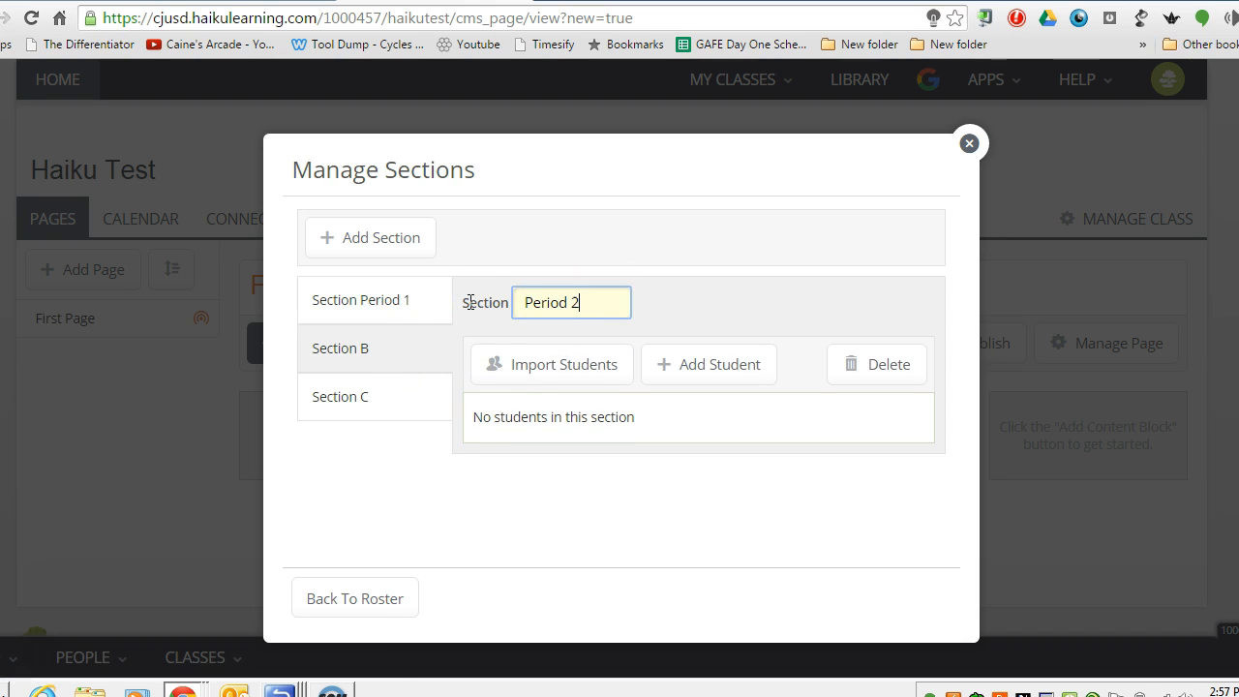
pyautogui.click(352, 396)
pyautogui.click(538, 295)
pyautogui.write('P')
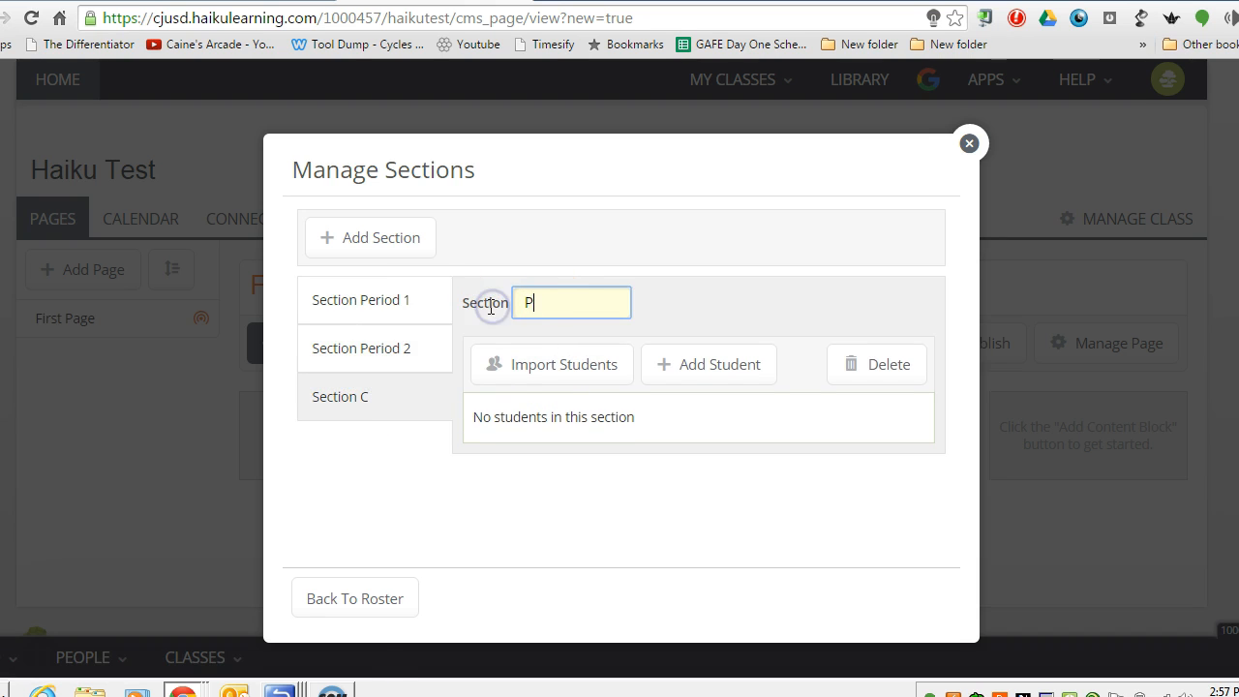
pyautogui.write('eriod 3')
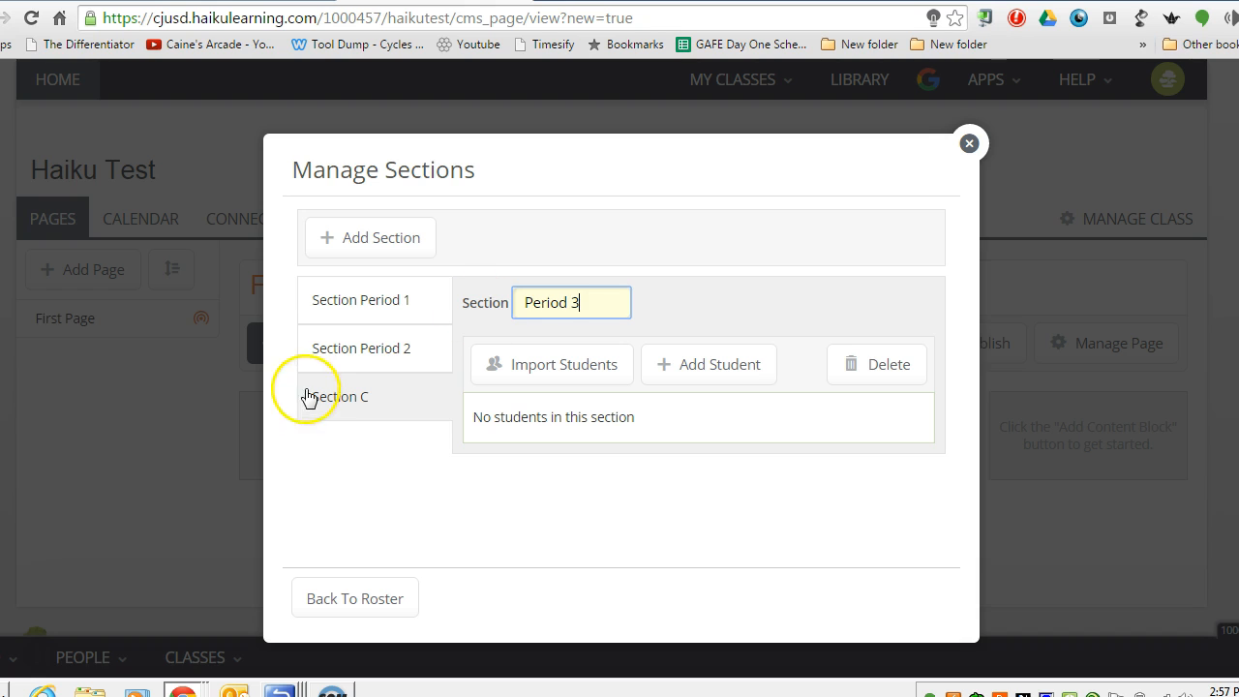
pyautogui.click(342, 357)
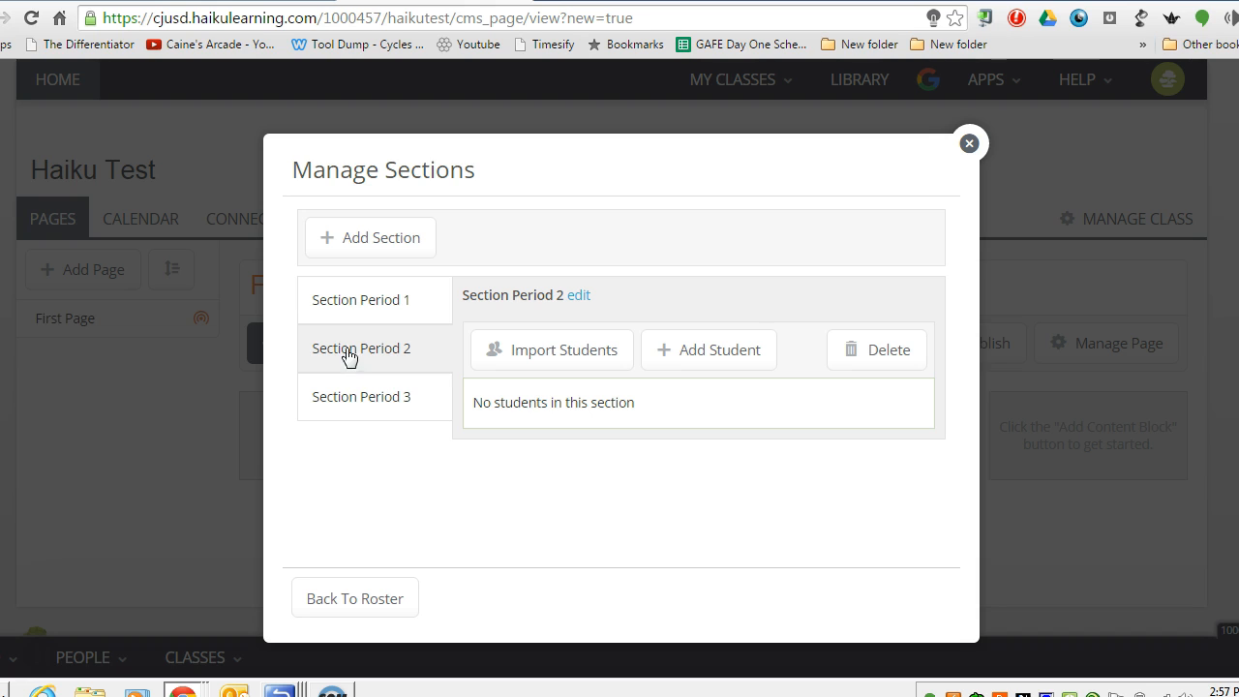
pyautogui.click(357, 303)
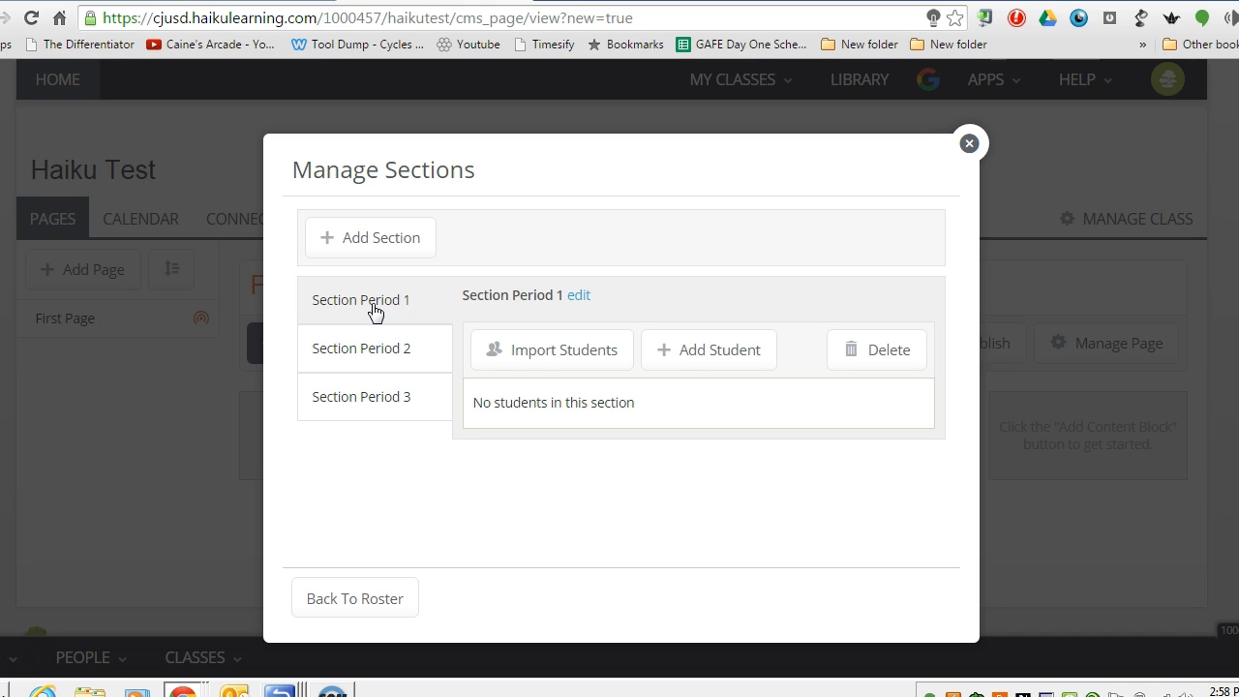
# Search your classes and choose to import the TA Period 1 P1 roster into Section Period 1.
pyautogui.click(552, 369)
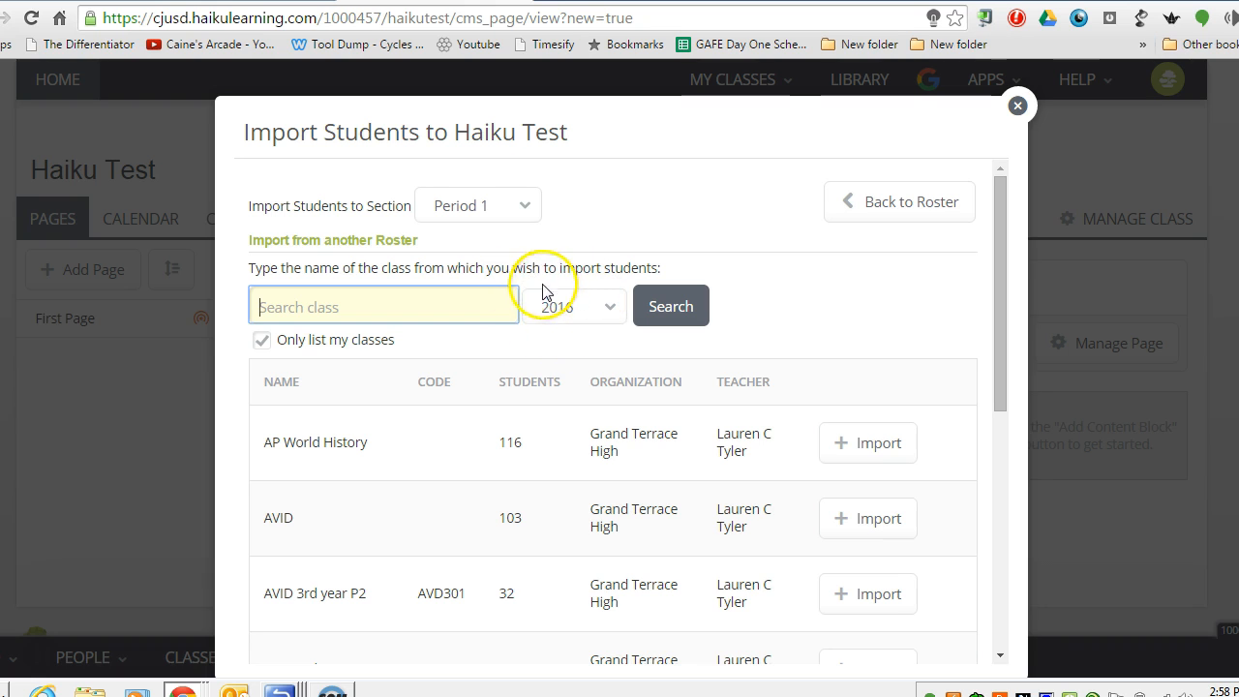
pyautogui.click(658, 315)
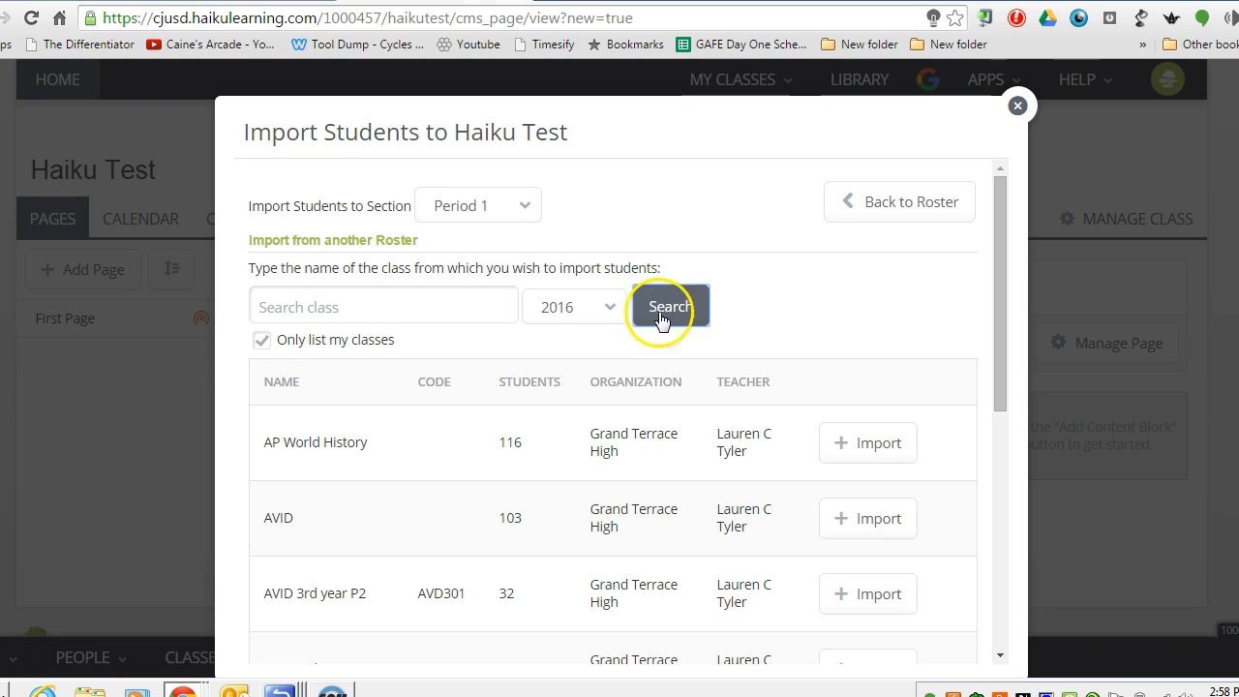
pyautogui.moveTo(1001, 312); pyautogui.dragTo(1003, 394)
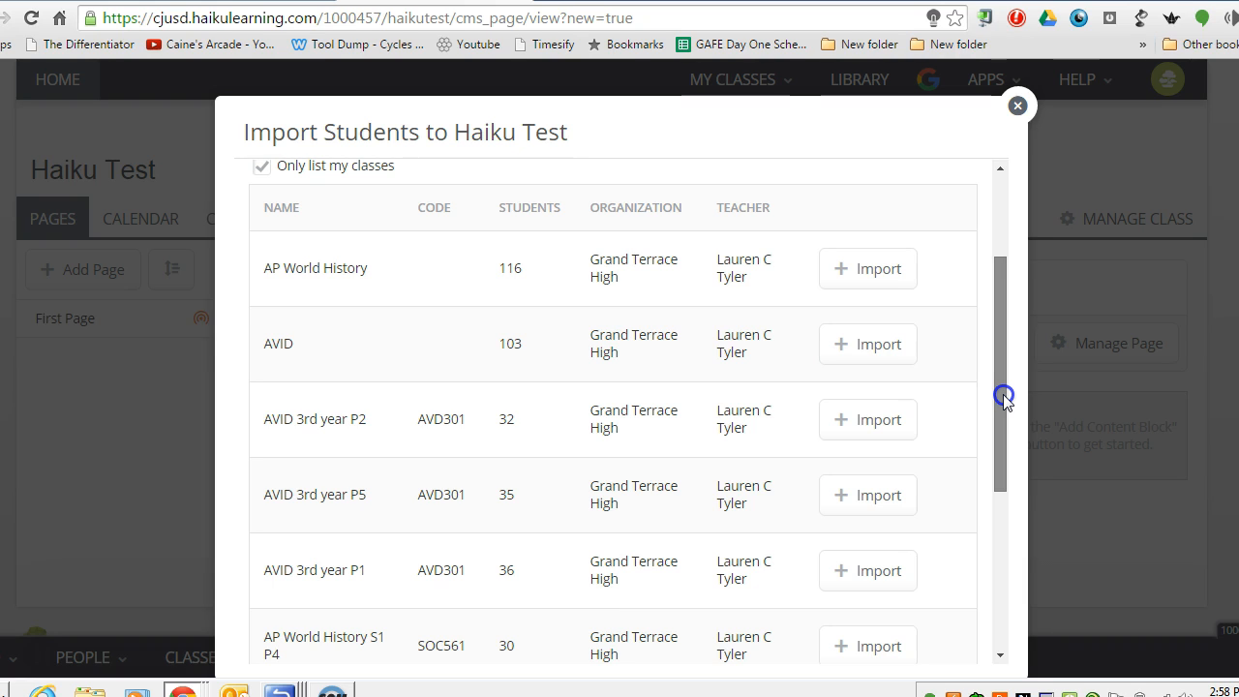
pyautogui.moveTo(1002, 393); pyautogui.dragTo(1011, 512)
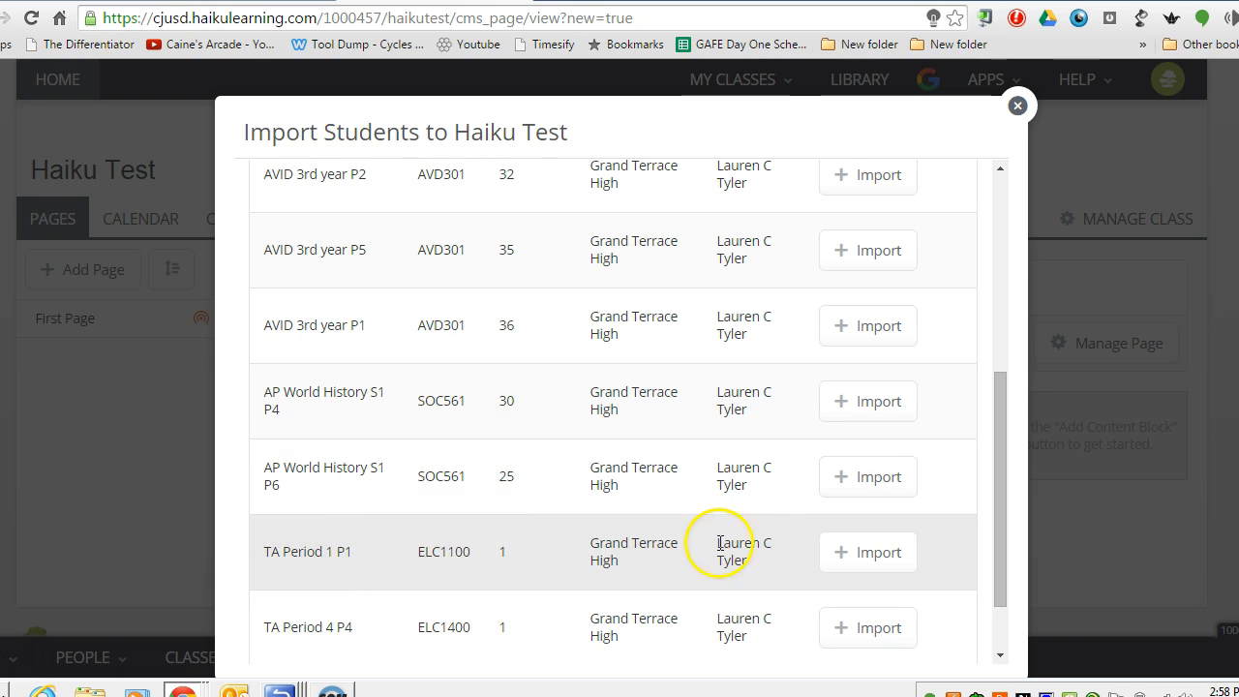
pyautogui.click(868, 554)
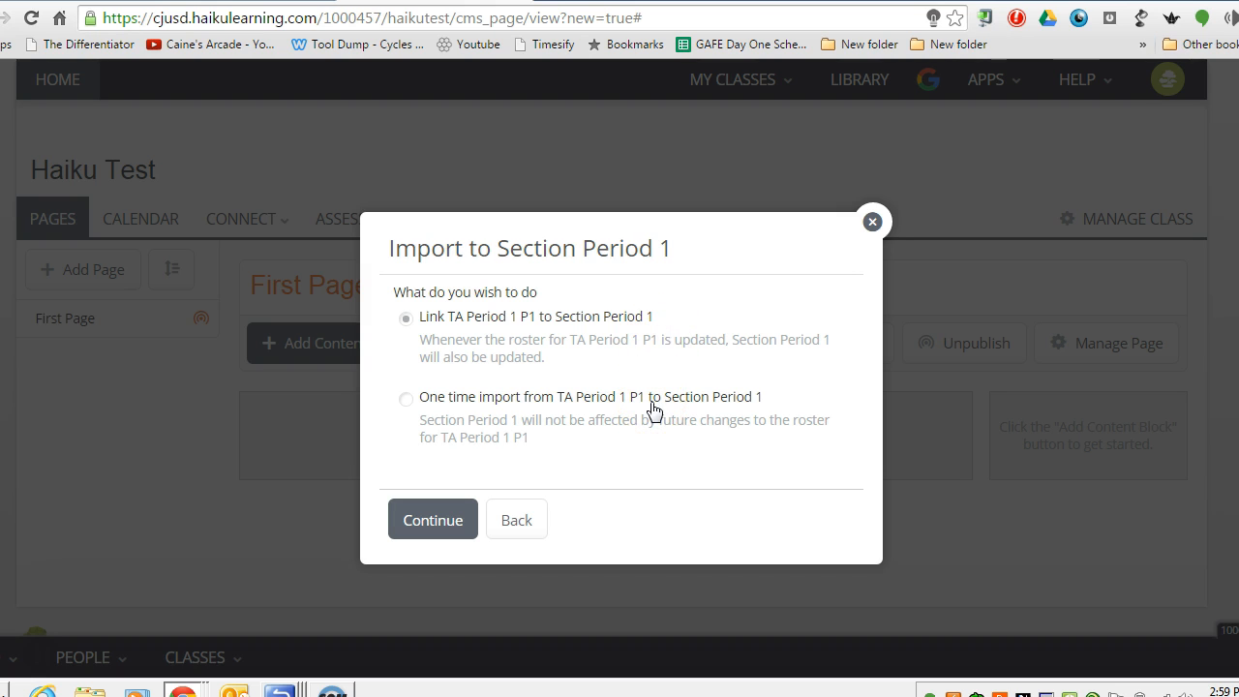
# Link the TA Period 1 P1 roster to Section Period 1 and import its student.
pyautogui.click(405, 317)
pyautogui.click(405, 320)
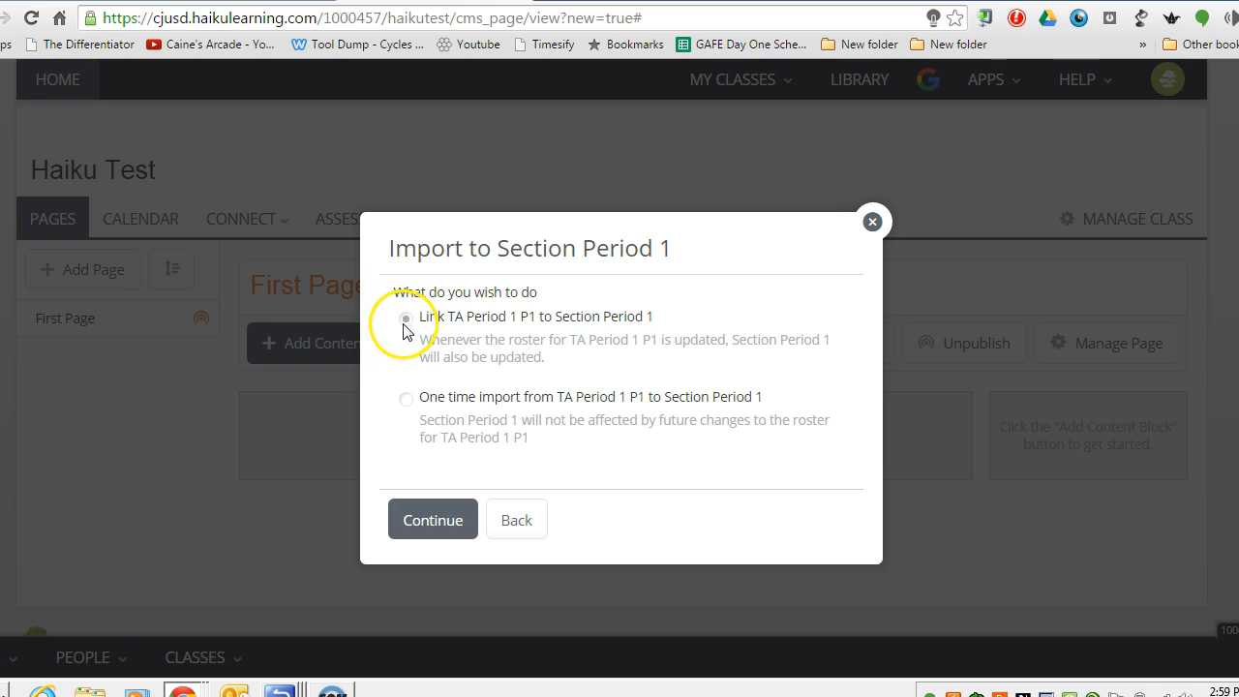
pyautogui.click(447, 524)
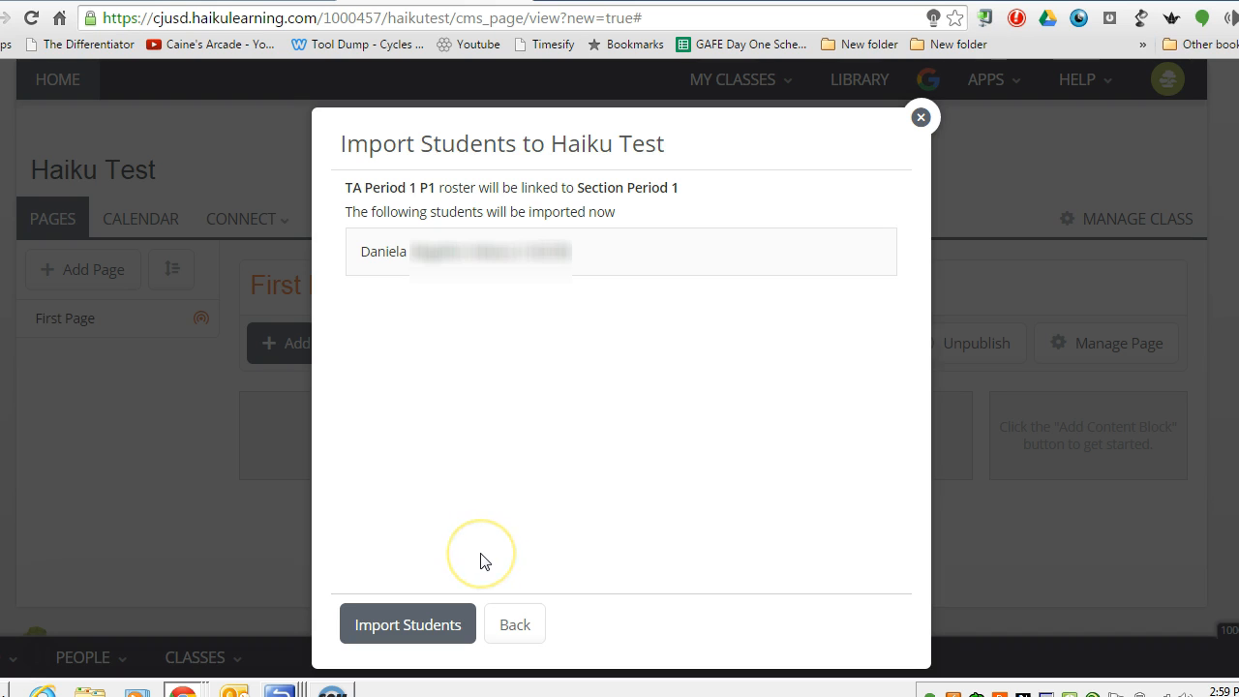
pyautogui.click(430, 626)
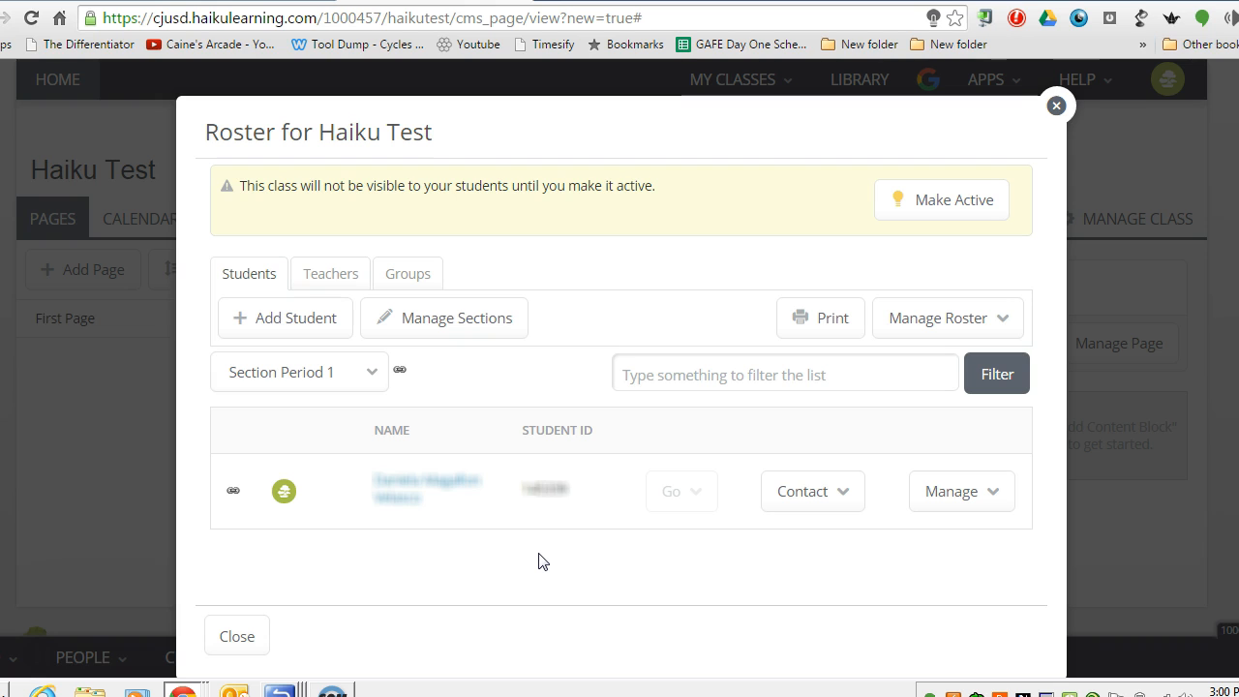
# Return to Manage Sections and start importing students into Section Period 2.
pyautogui.click(459, 327)
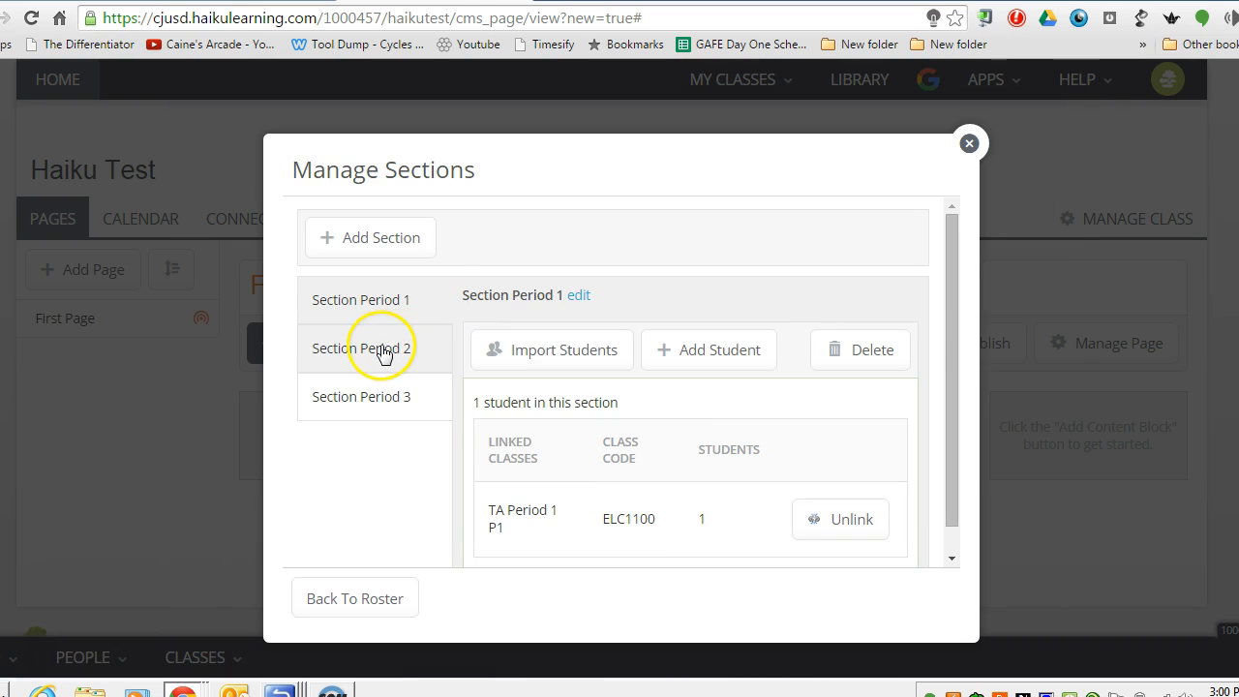
pyautogui.click(378, 354)
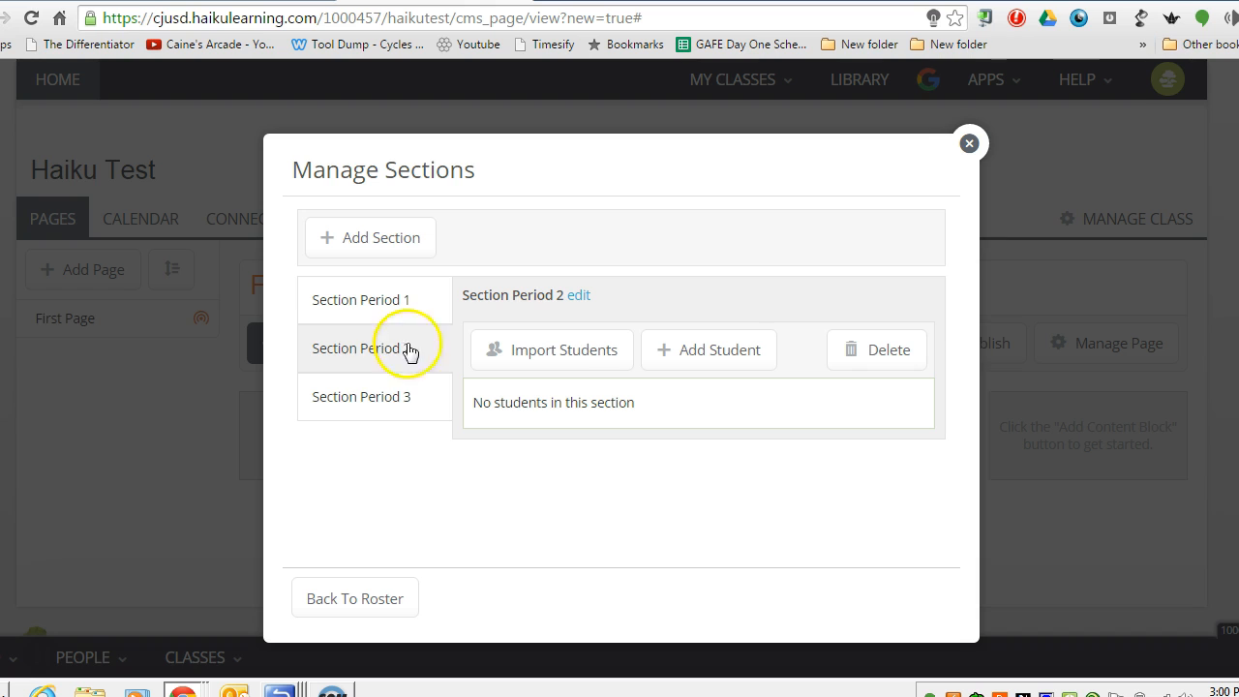
pyautogui.click(553, 351)
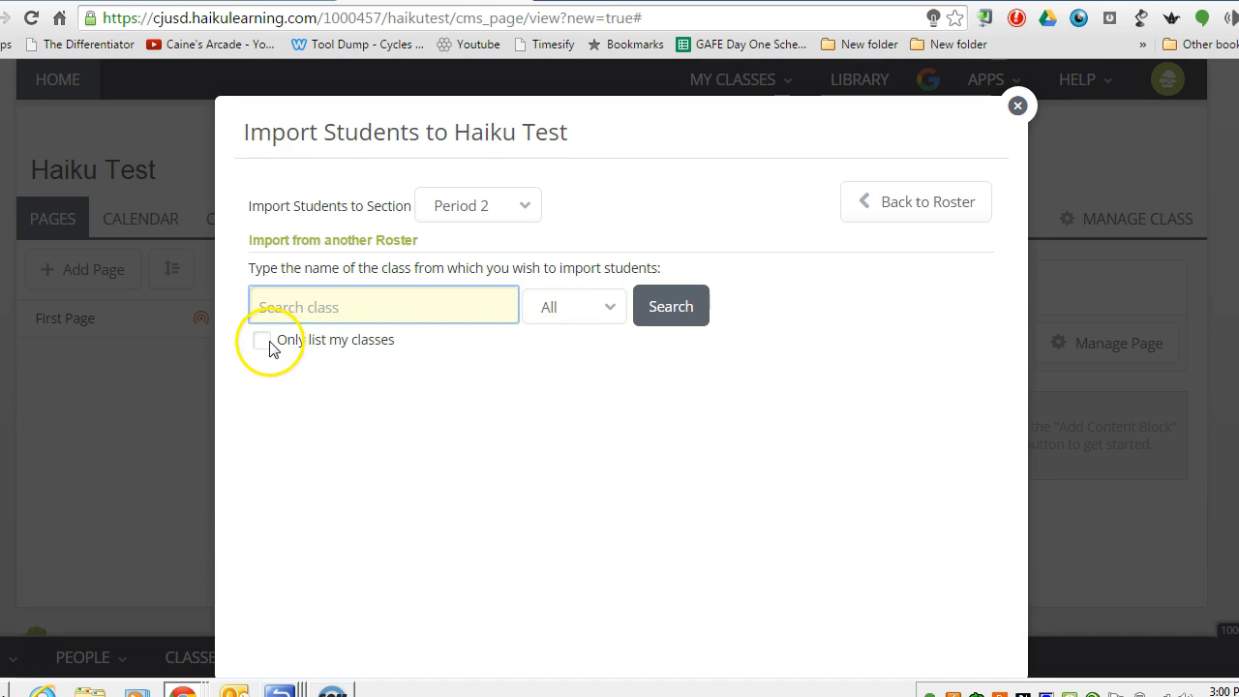
# Search only your own 2016 classes and import the TA Period 4 P4 roster.
pyautogui.click(264, 343)
pyautogui.click(552, 308)
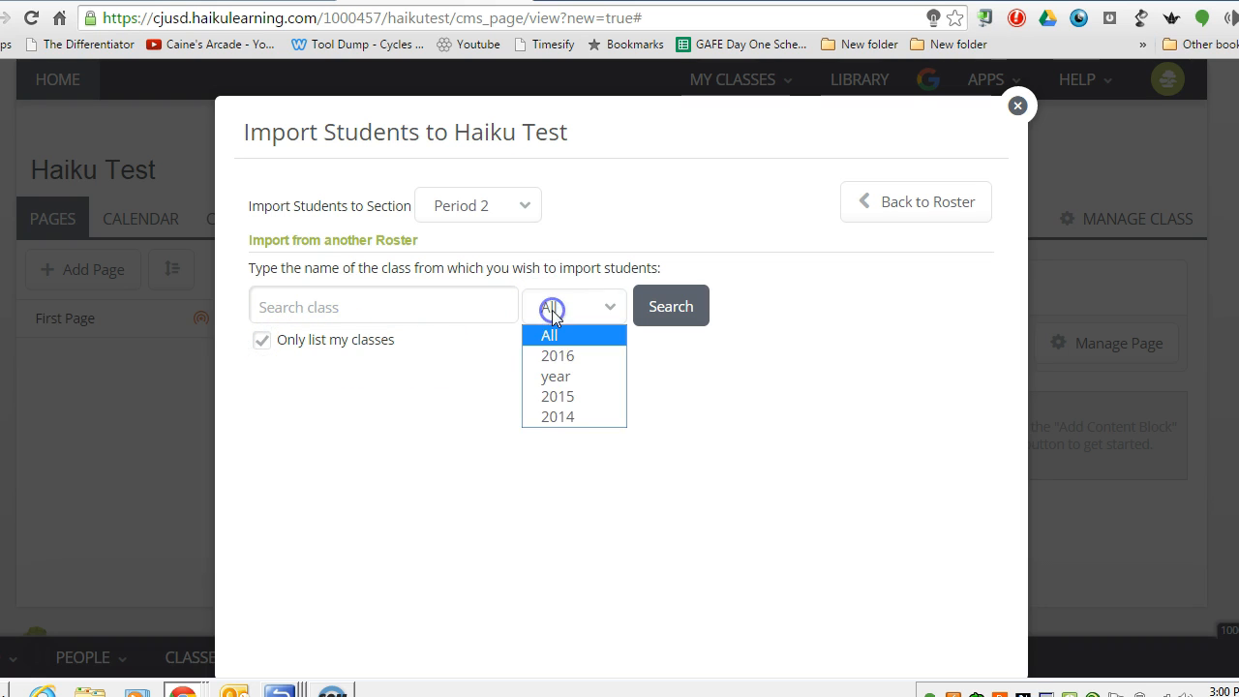
pyautogui.click(554, 354)
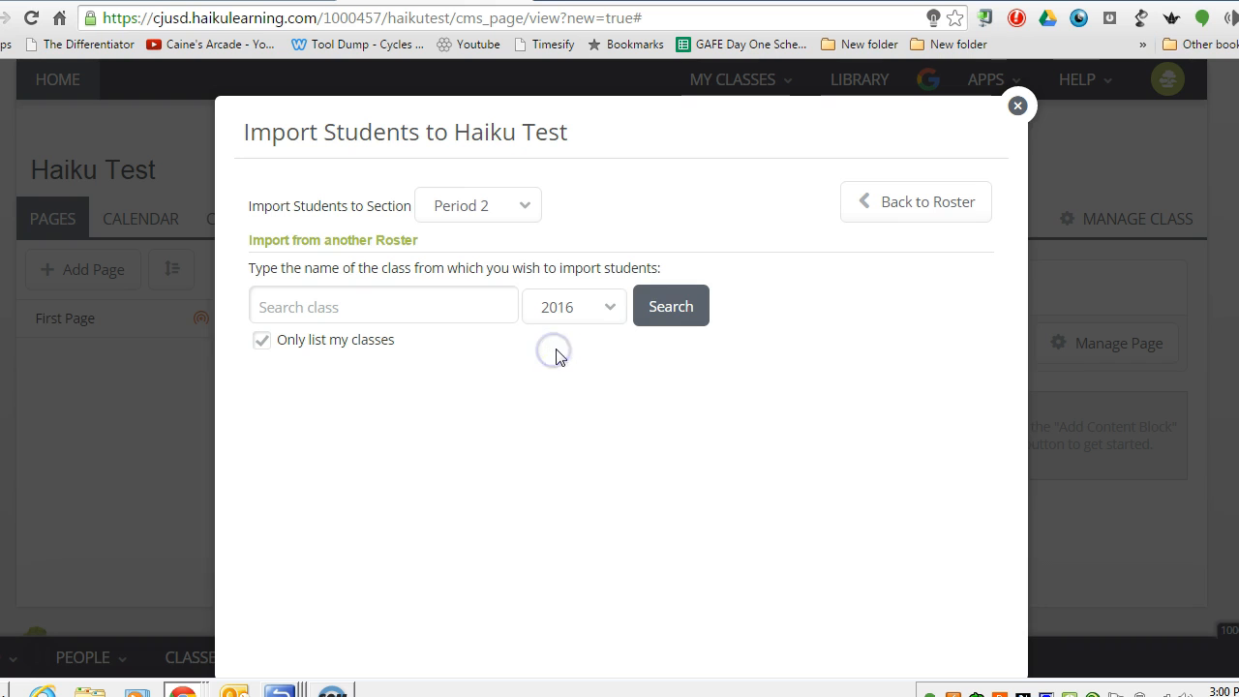
pyautogui.click(658, 307)
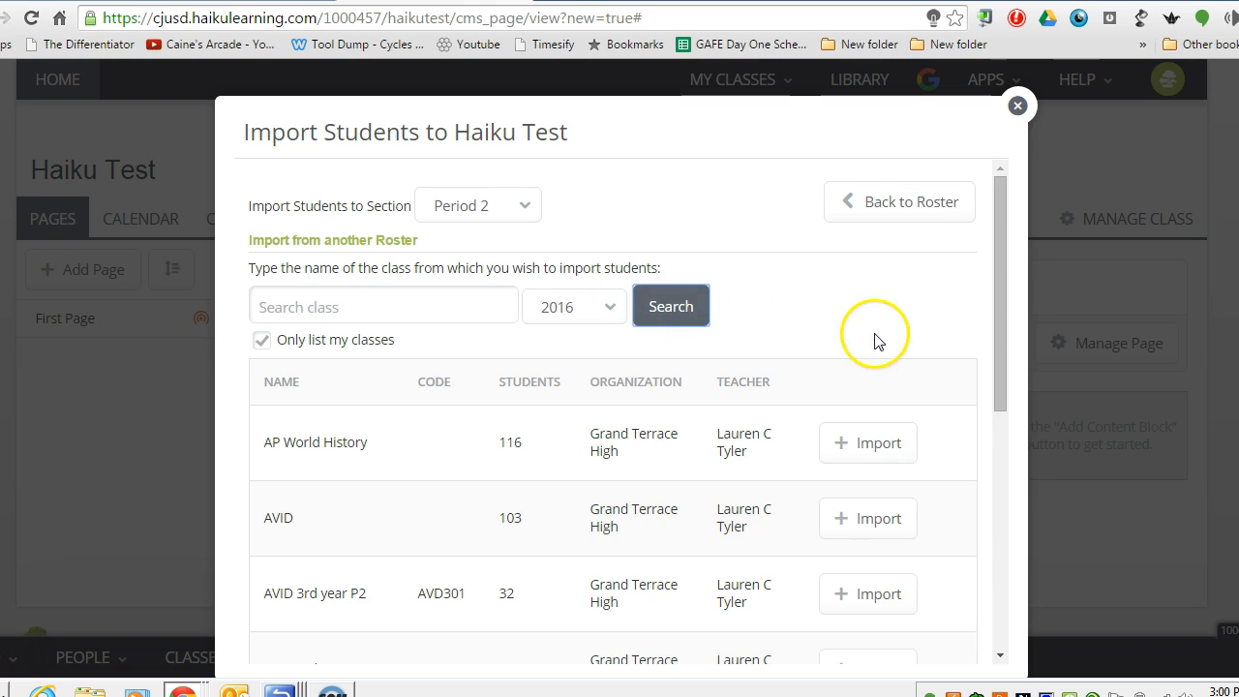
pyautogui.moveTo(995, 317); pyautogui.dragTo(986, 602)
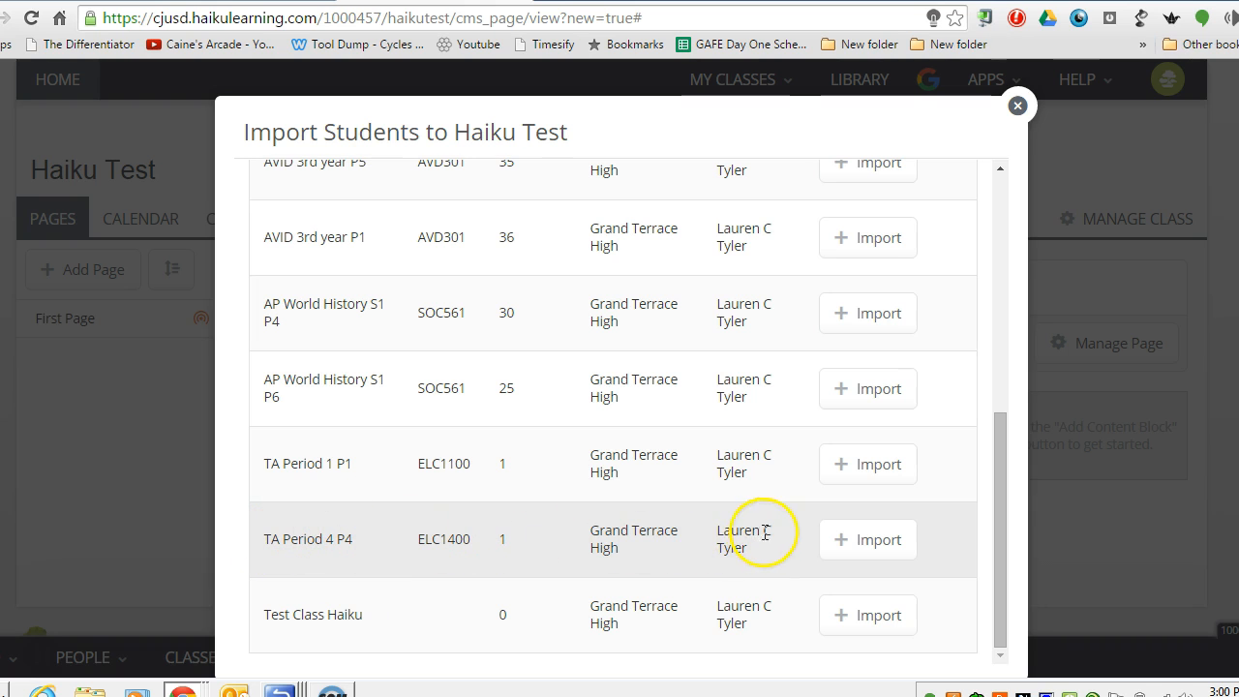
pyautogui.click(862, 545)
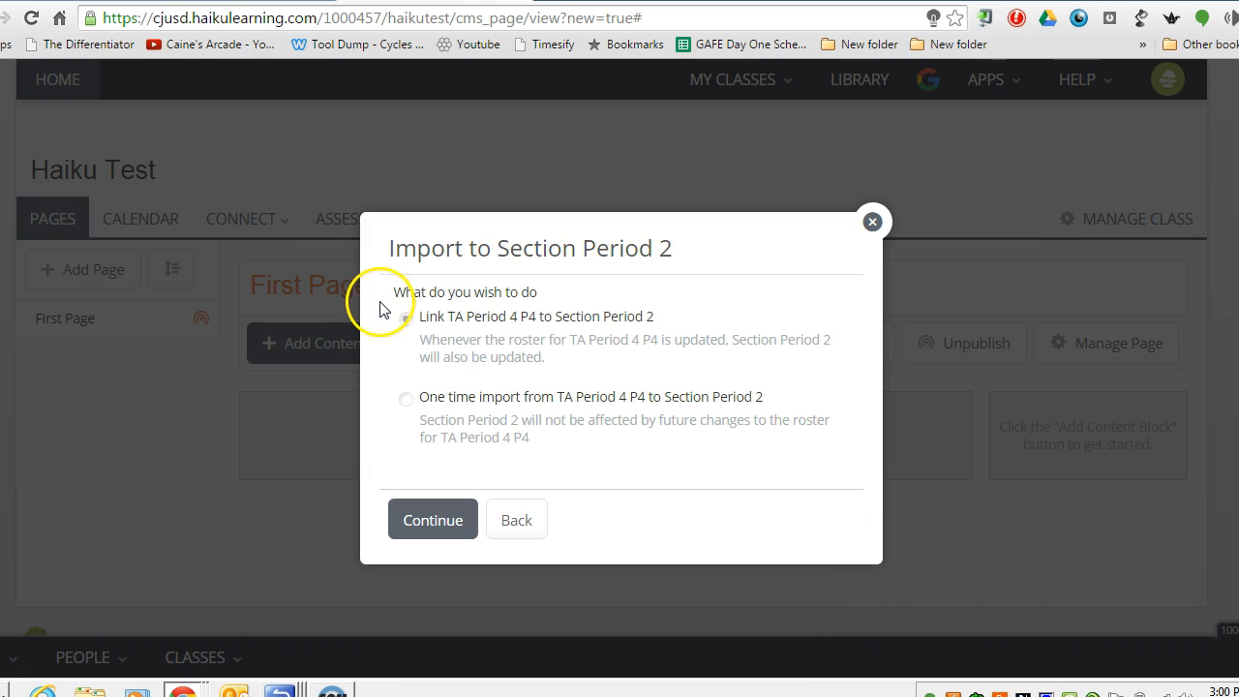
# Link TA Period 4 P4 to Section Period 2, import its one student, and reopen Manage Sections.
pyautogui.click(402, 318)
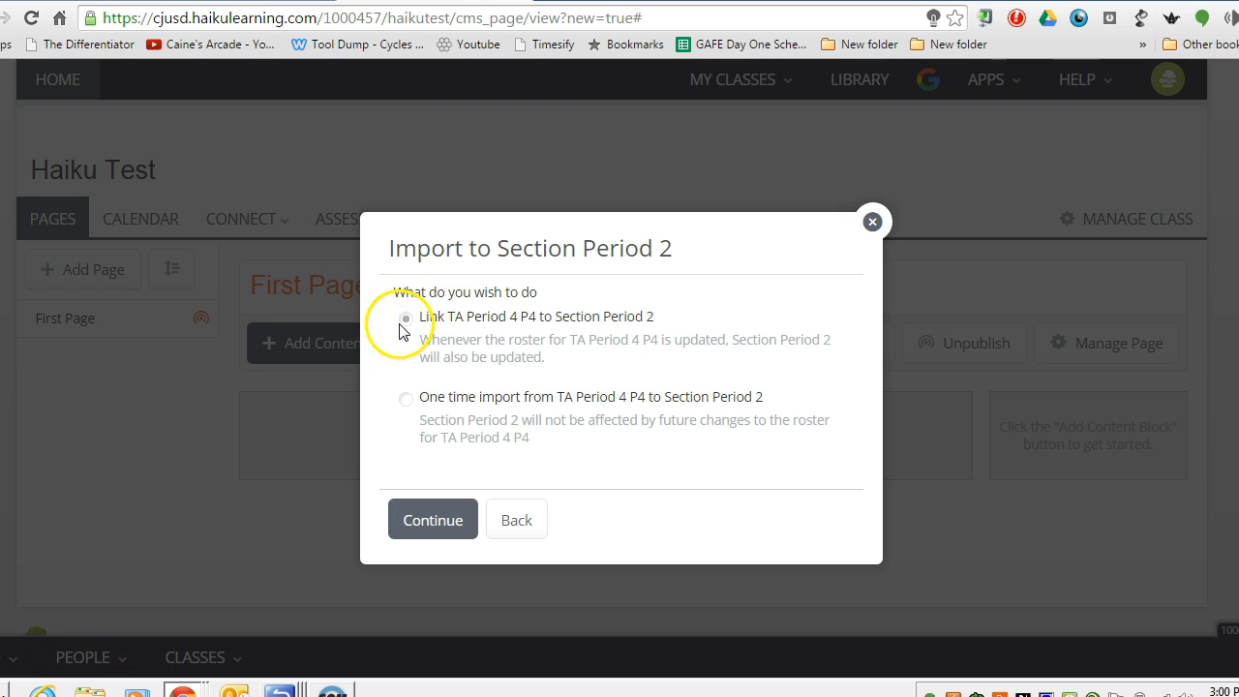
pyautogui.click(441, 522)
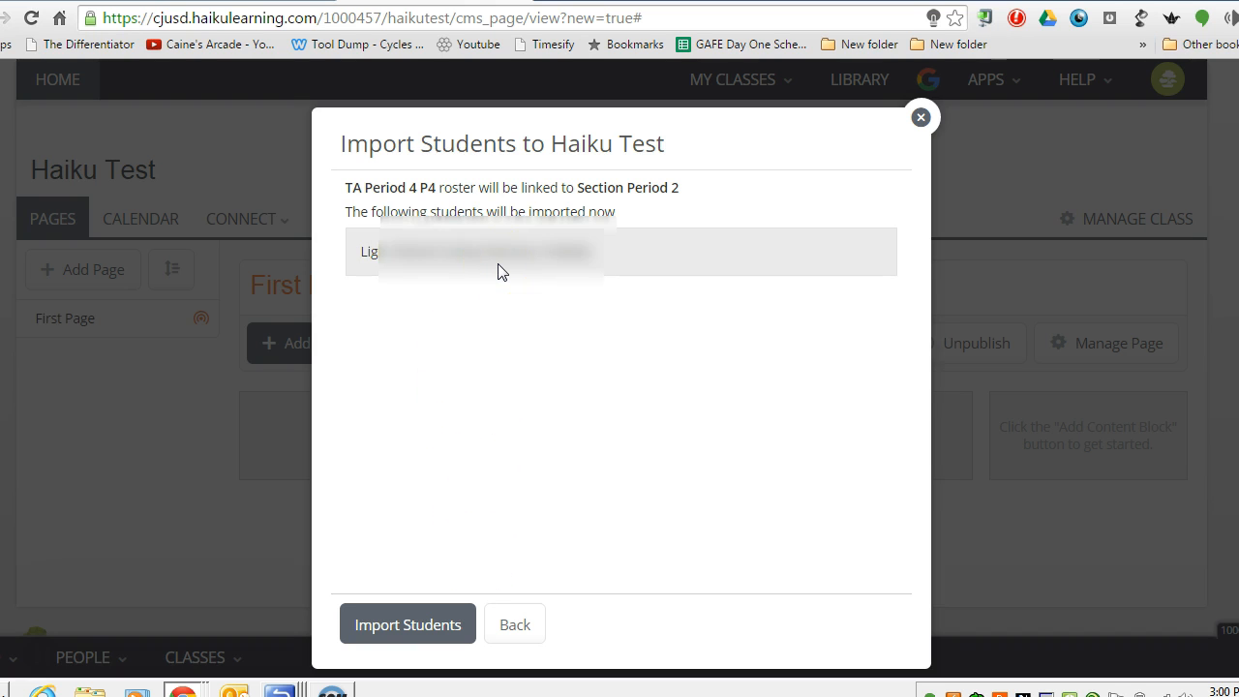
pyautogui.click(427, 634)
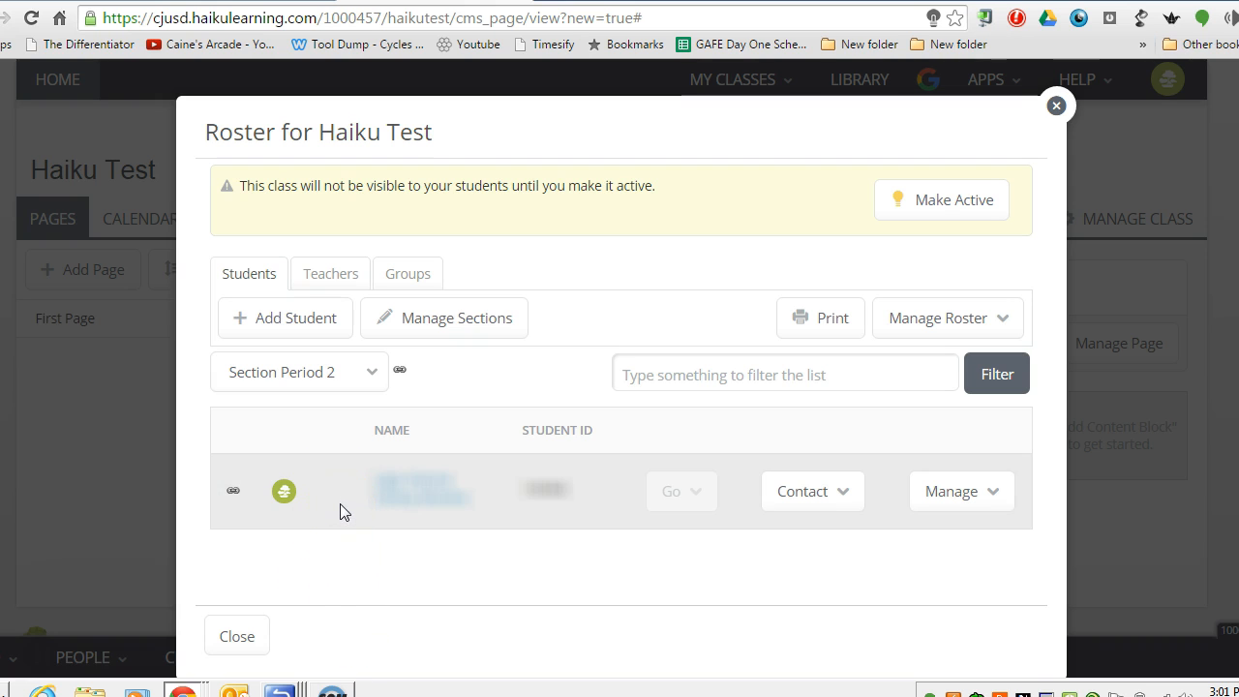
pyautogui.click(455, 319)
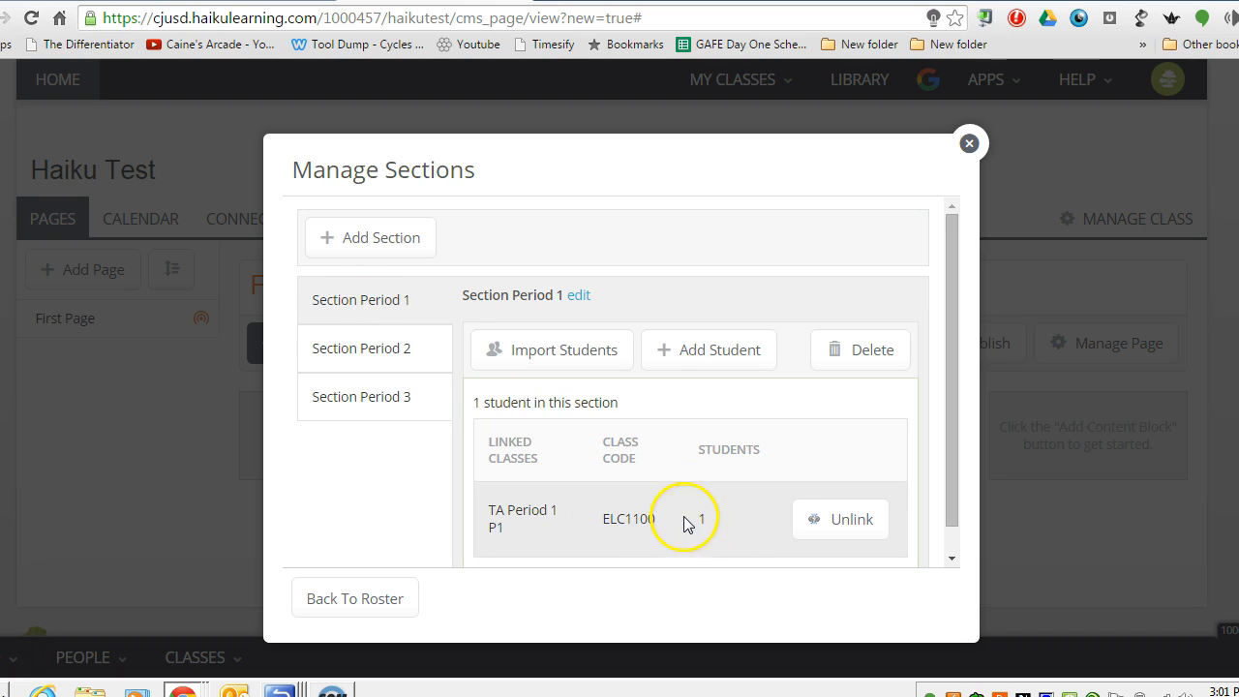
# Confirm Section Period 2's linked class, then leave the section manager and close the roster.
pyautogui.click(360, 358)
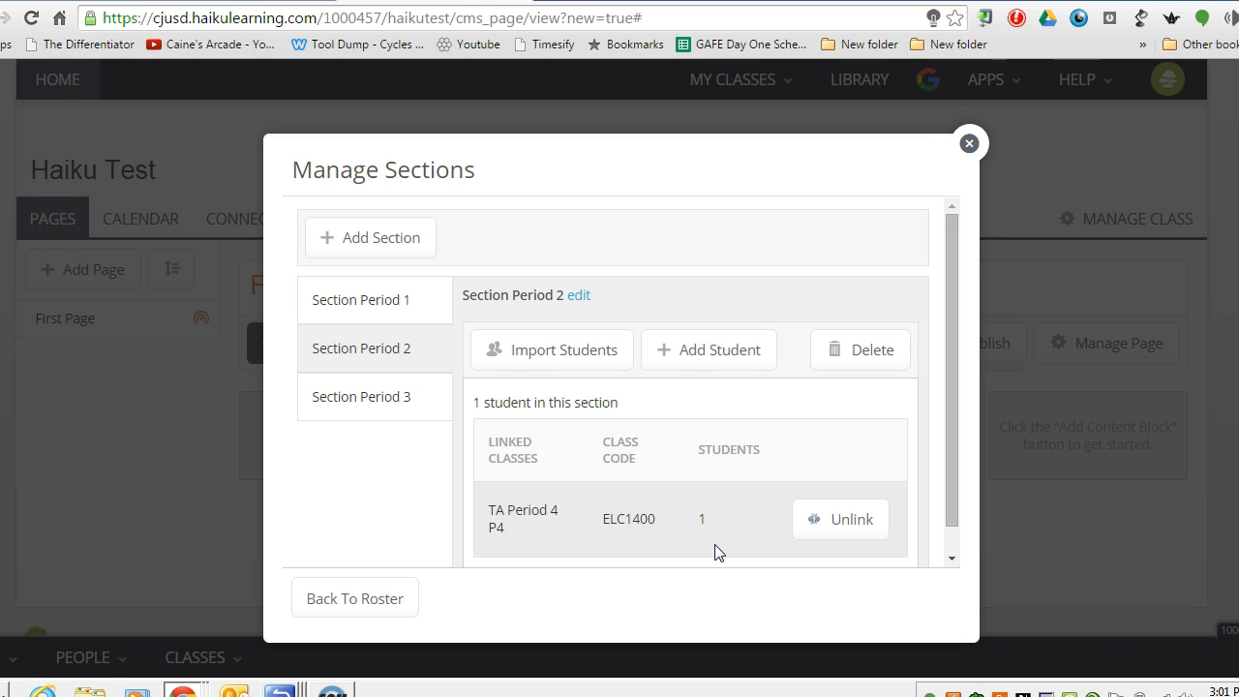
pyautogui.click(385, 598)
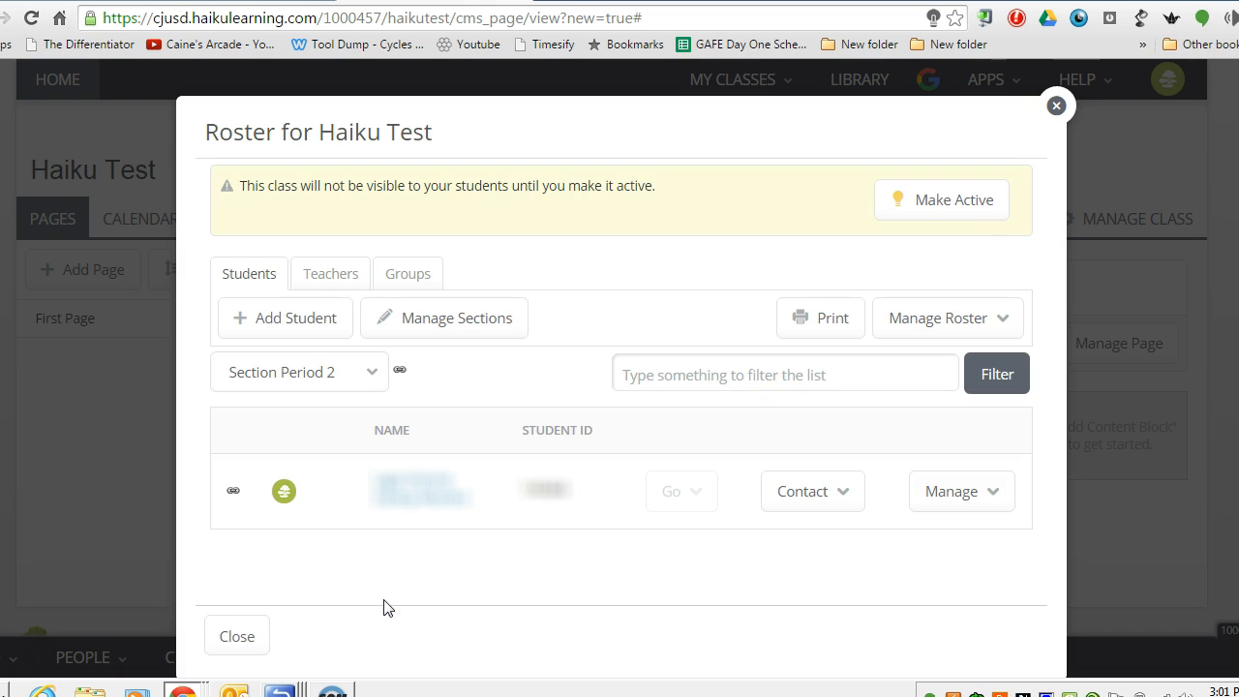
pyautogui.click(245, 635)
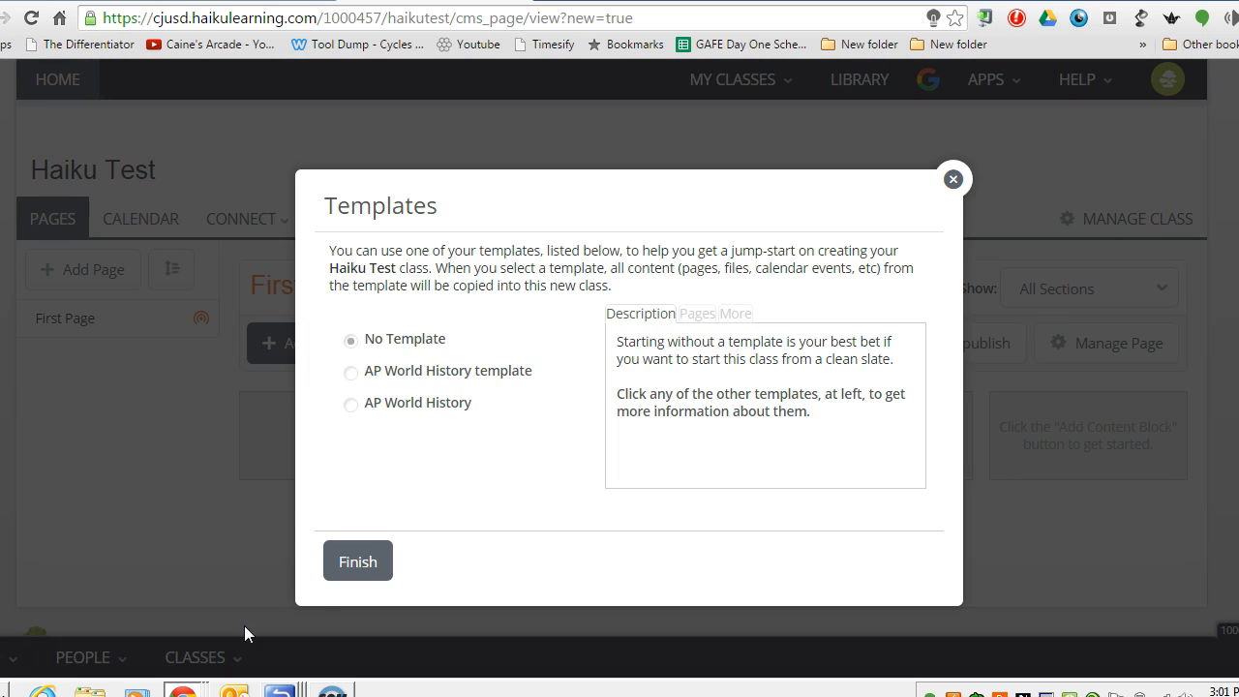
# Finish Haiku Test setup with No Template and show the section filter on First Page.
pyautogui.click(355, 562)
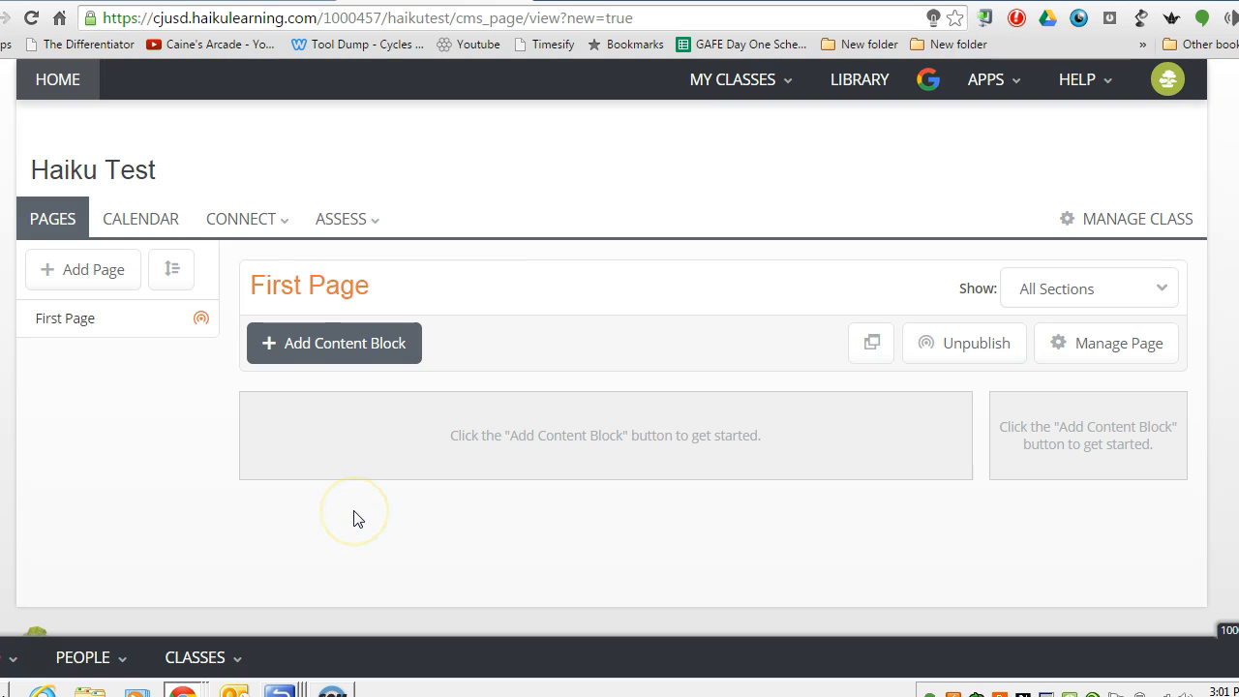
pyautogui.click(808, 191)
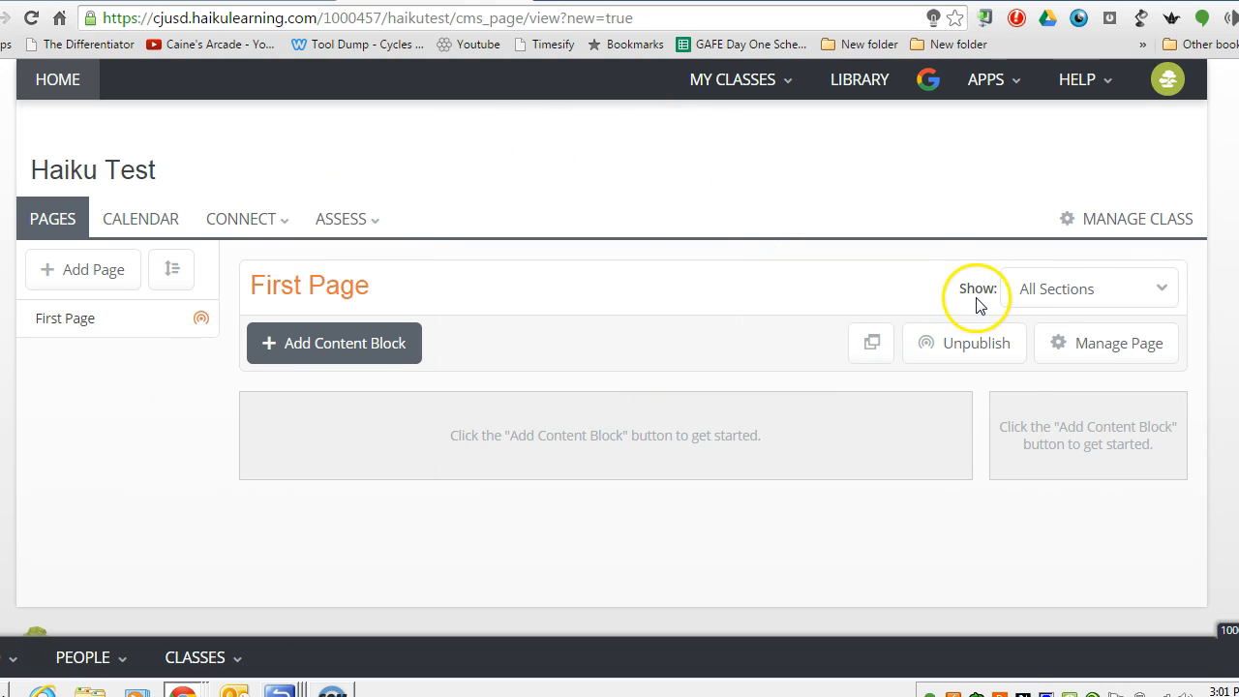
pyautogui.click(1112, 287)
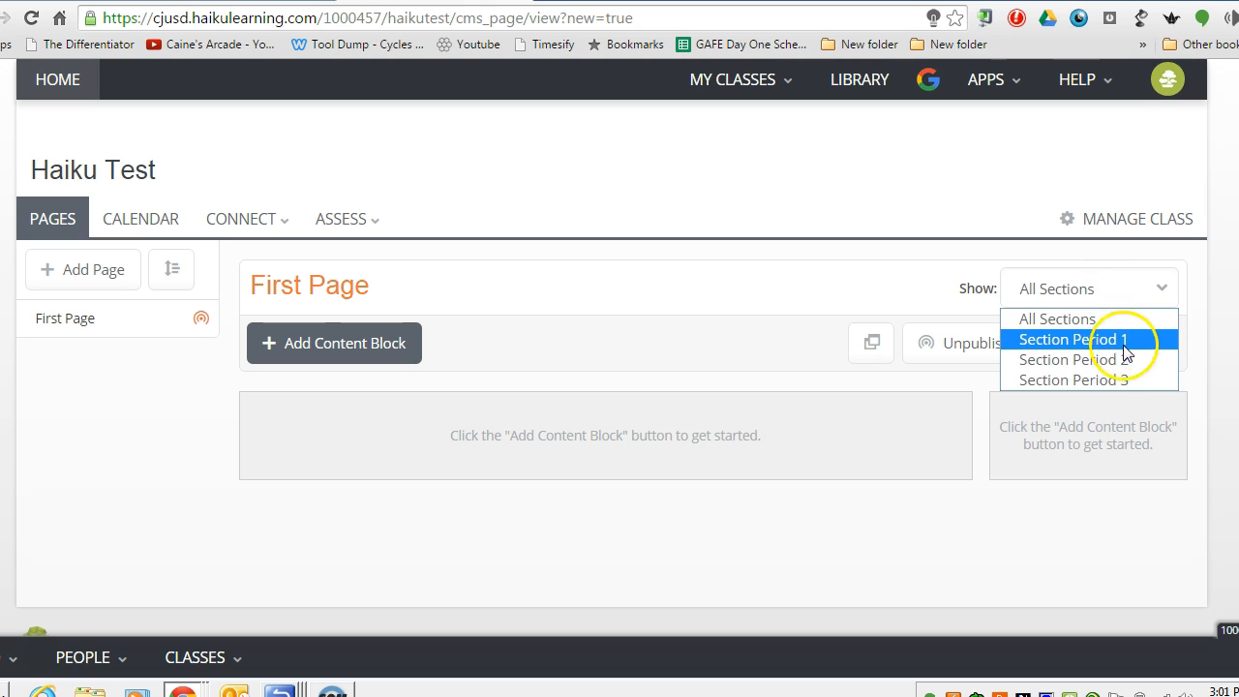